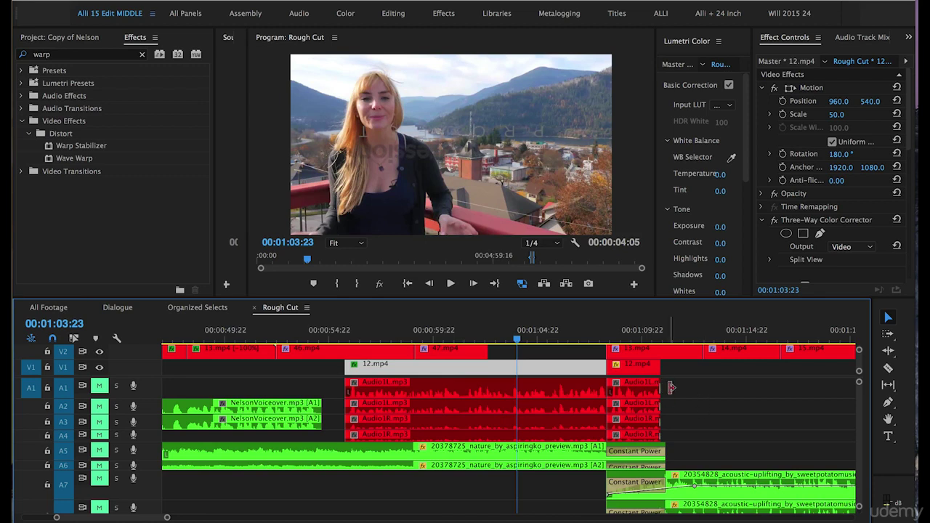
# - Unmute audio tracks A1 and A2 and play a short stretch of the presenter clip to hear them
pyautogui.click(100, 386)
pyautogui.click(99, 407)
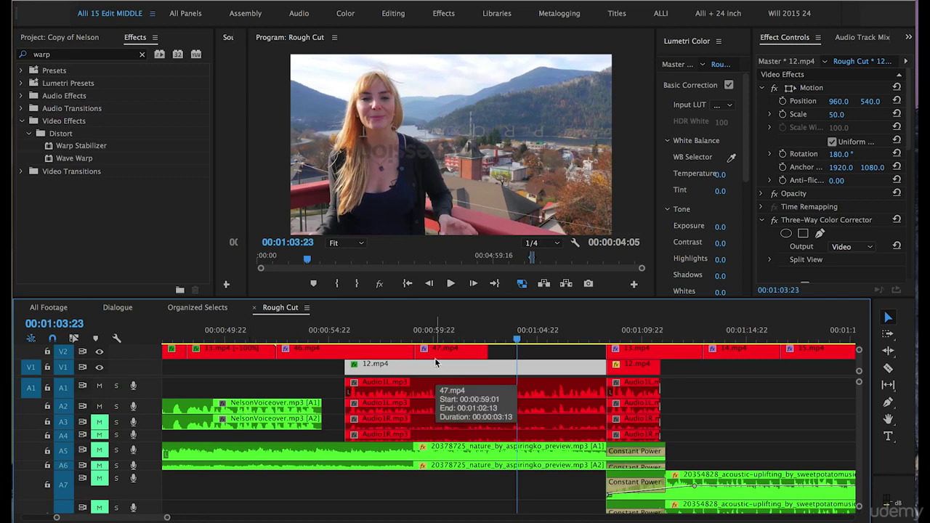
pyautogui.press('space')
pyautogui.press('space')
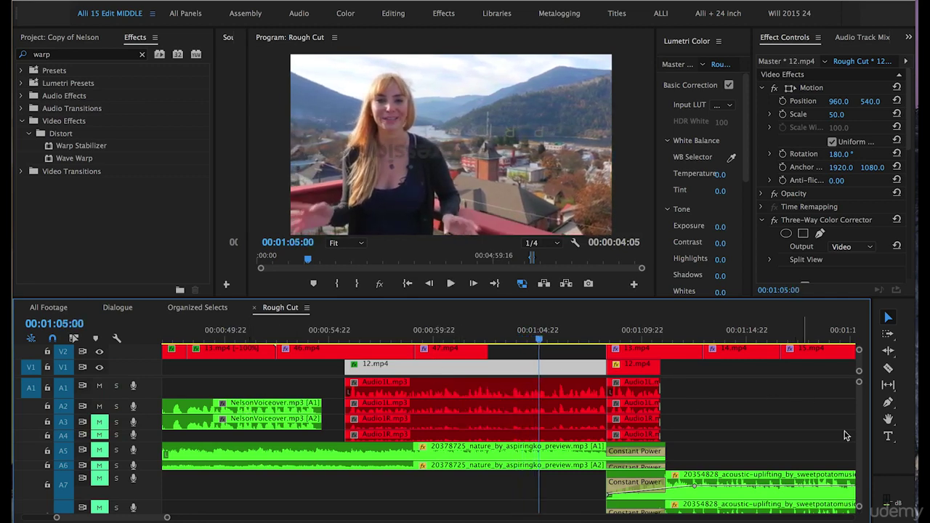
# - Enlarge the audio meters and replay the presenter clip from about 00:01:03:23 to watch its levels
pyautogui.moveTo(893, 476); pyautogui.dragTo(882, 355)
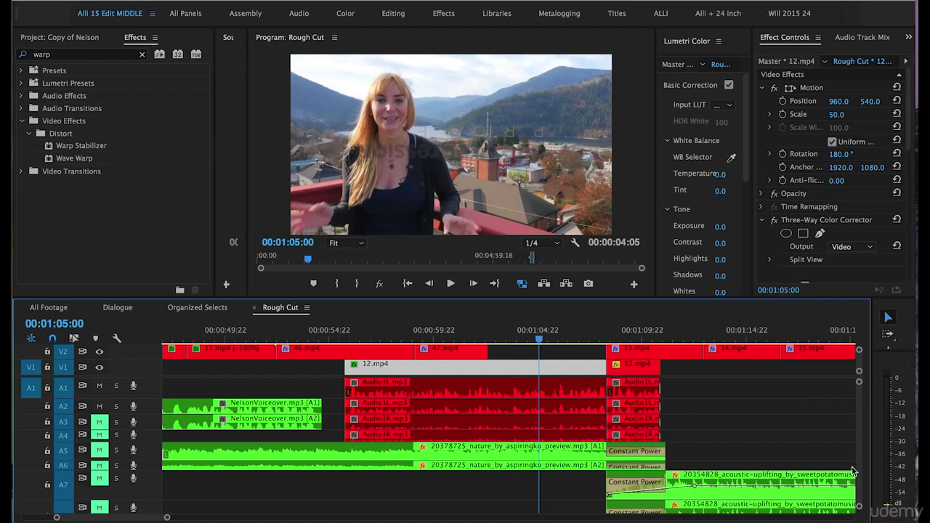
pyautogui.click(516, 340)
pyautogui.press('space')
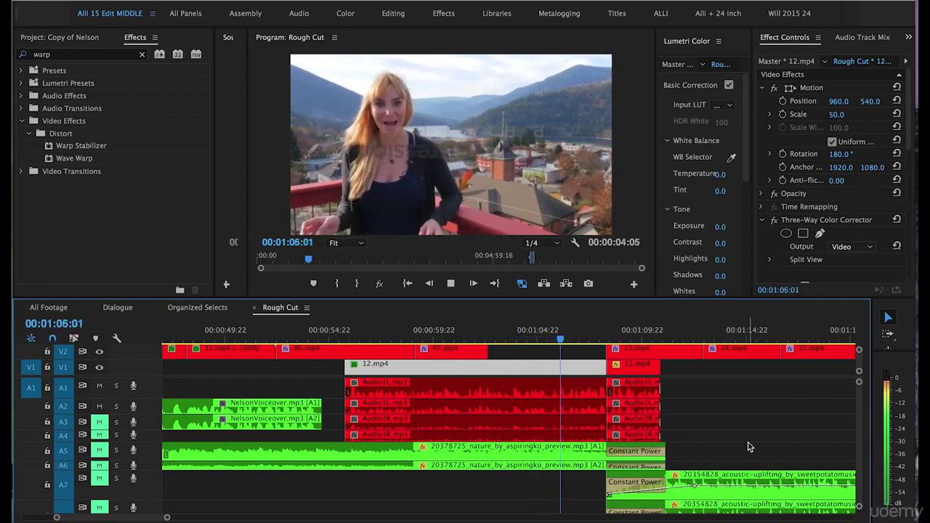
pyautogui.press('space')
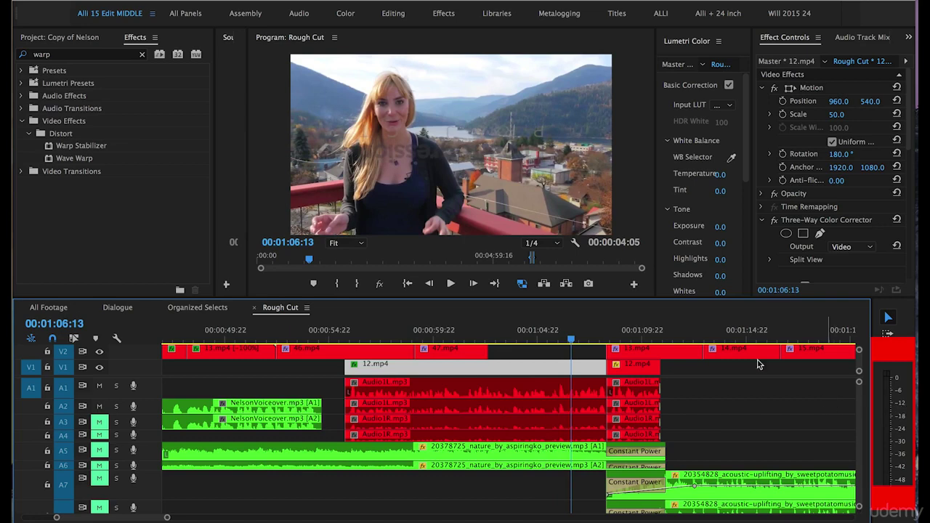
# - Replay the presenter clip and vary the computer's output volume, comparing the loudness with the audio meter levels
pyautogui.click(516, 352)
pyautogui.press('XF86AudioLowerVolume')
pyautogui.press('XF86AudioLowerVolume')
pyautogui.press('XF86AudioLowerVolume')
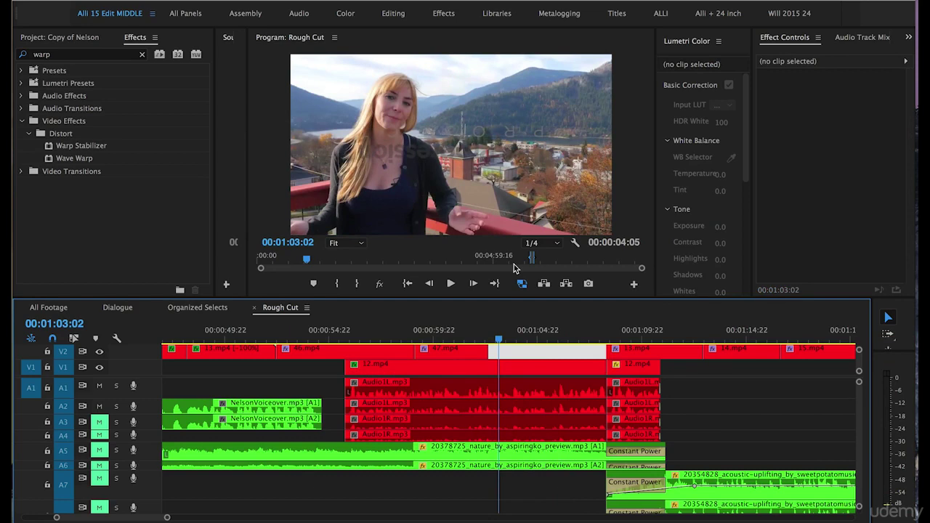
pyautogui.press('XF86AudioLowerVolume')
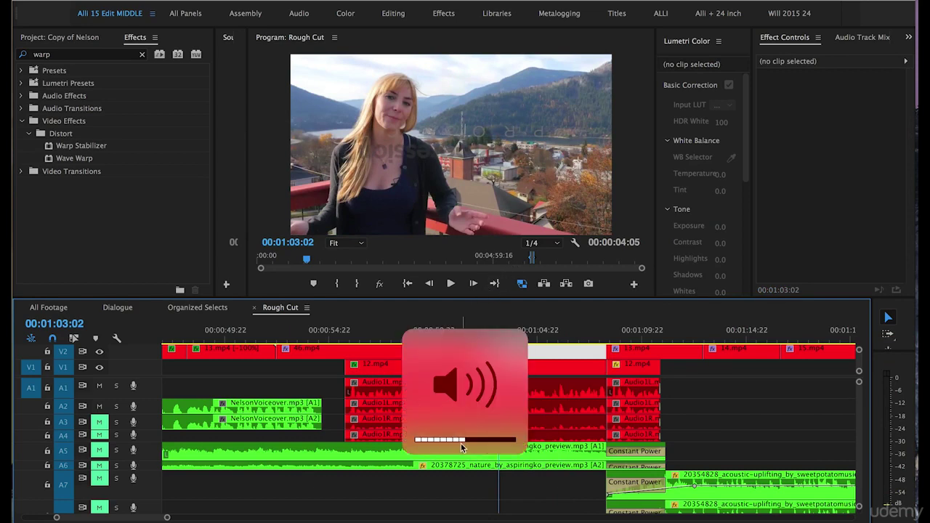
pyautogui.press('XF86AudioRaiseVolume')
pyautogui.press('XF86AudioRaiseVolume')
pyautogui.press('XF86AudioRaiseVolume')
pyautogui.press('XF86AudioRaiseVolume')
pyautogui.press('XF86AudioRaiseVolume')
pyautogui.press('XF86AudioRaiseVolume')
pyautogui.press('XF86AudioRaiseVolume')
pyautogui.press('XF86AudioRaiseVolume')
pyautogui.press('XF86AudioLowerVolume')
pyautogui.press('XF86AudioLowerVolume')
pyautogui.press('XF86AudioLowerVolume')
pyautogui.press('XF86AudioLowerVolume')
pyautogui.press('XF86AudioLowerVolume')
pyautogui.press('XF86AudioLowerVolume')
pyautogui.press('XF86AudioLowerVolume')
pyautogui.press('XF86AudioLowerVolume')
pyautogui.press('XF86AudioLowerVolume')
pyautogui.press('XF86AudioLowerVolume')
pyautogui.press('XF86AudioLowerVolume')
pyautogui.press('XF86AudioLowerVolume')
pyautogui.press('XF86AudioLowerVolume')
pyautogui.press('XF86AudioLowerVolume')
pyautogui.press('XF86AudioRaiseVolume')
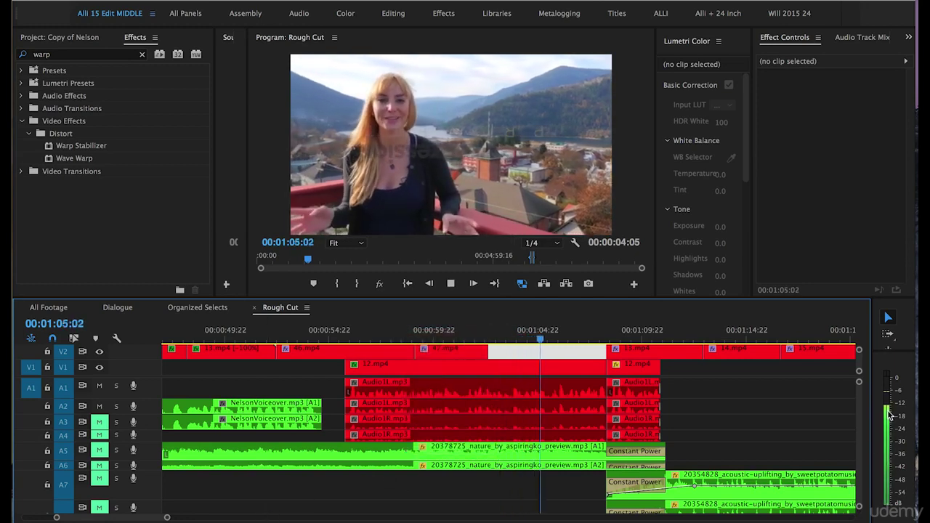
pyautogui.press('space')
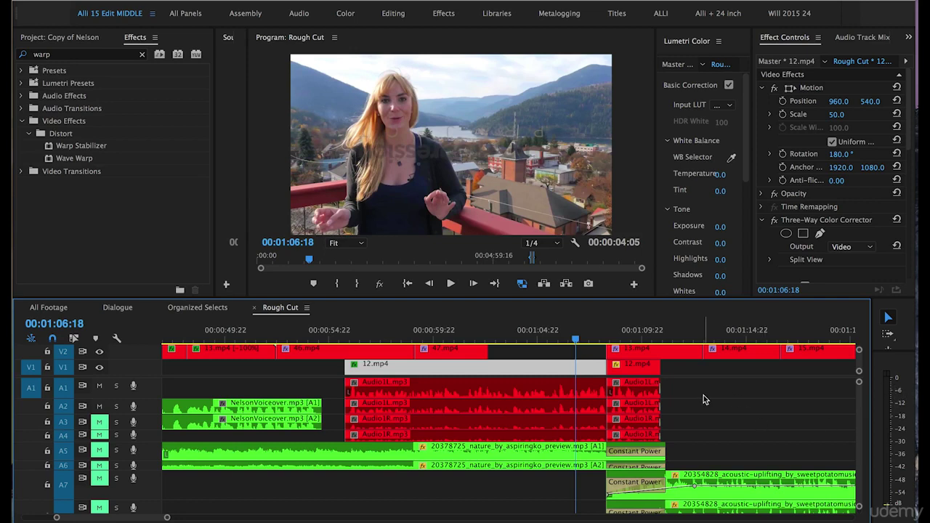
# - Raise the gain of the Audio1L.mp3 clips on tracks A1 and A2 by 6 dB
pyautogui.click(676, 387)
pyautogui.moveTo(683, 388); pyautogui.dragTo(449, 411)
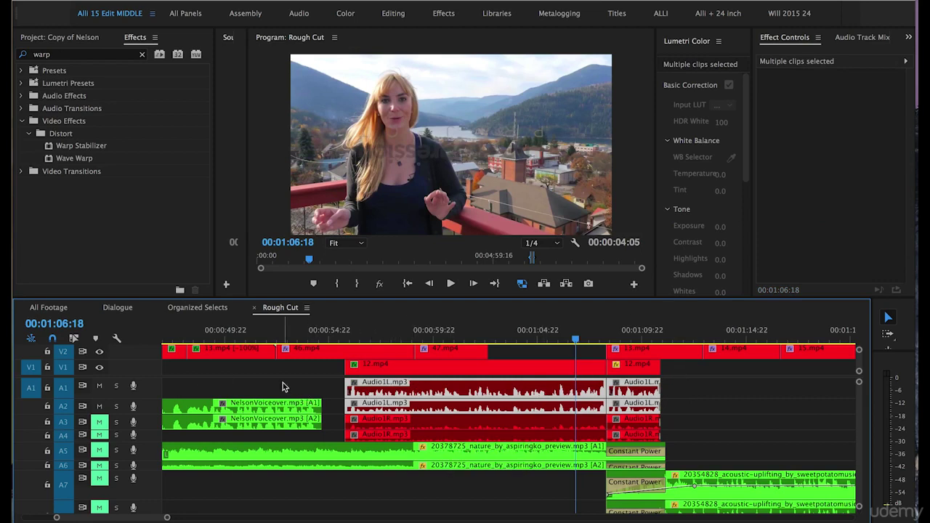
pyautogui.rightClick(513, 389)
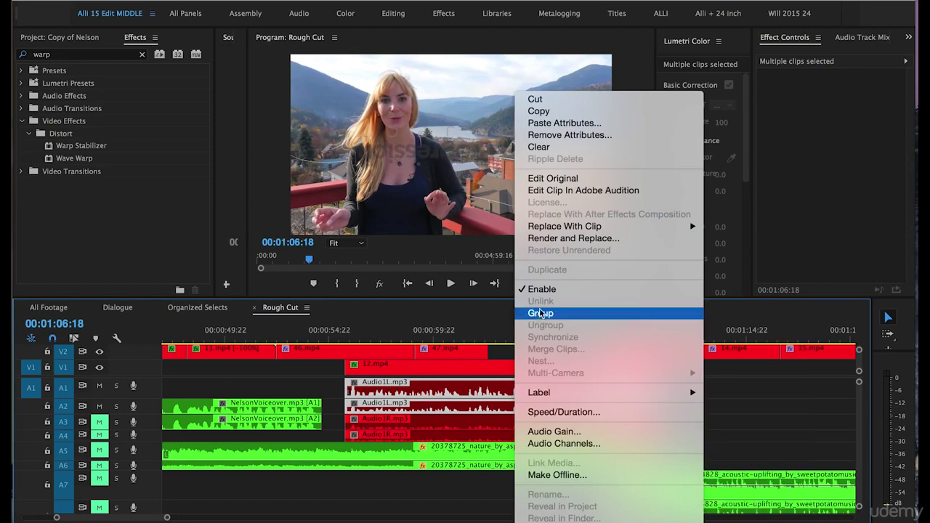
pyautogui.click(554, 432)
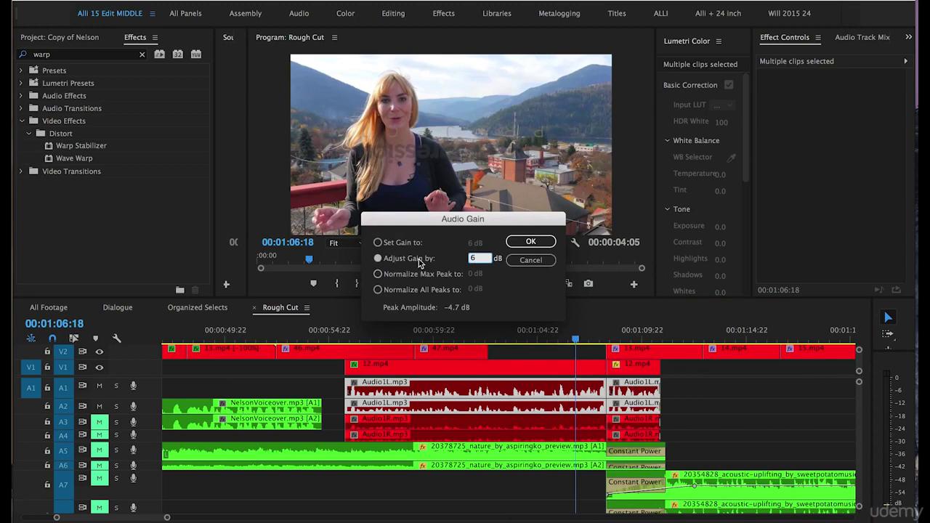
pyautogui.doubleClick(470, 260)
pyautogui.click(522, 245)
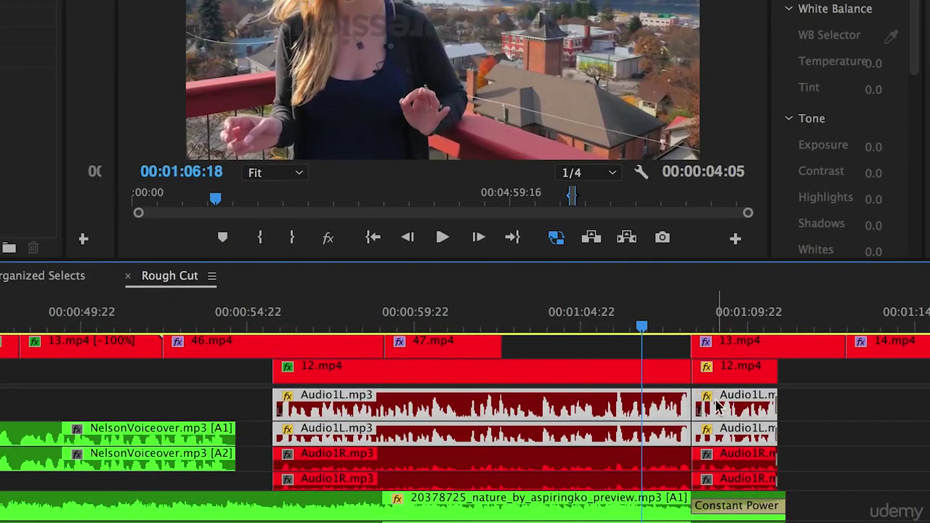
# - Check the gain of the adjusted Audio1L.mp3 clip and play from about 00:01:03:11 to examine the meter levels
pyautogui.moveTo(709, 408)
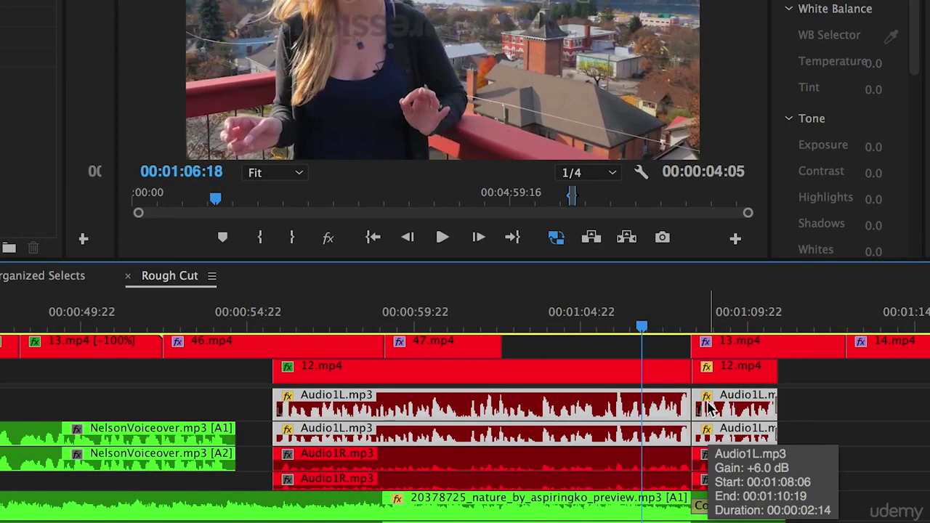
pyautogui.click(531, 320)
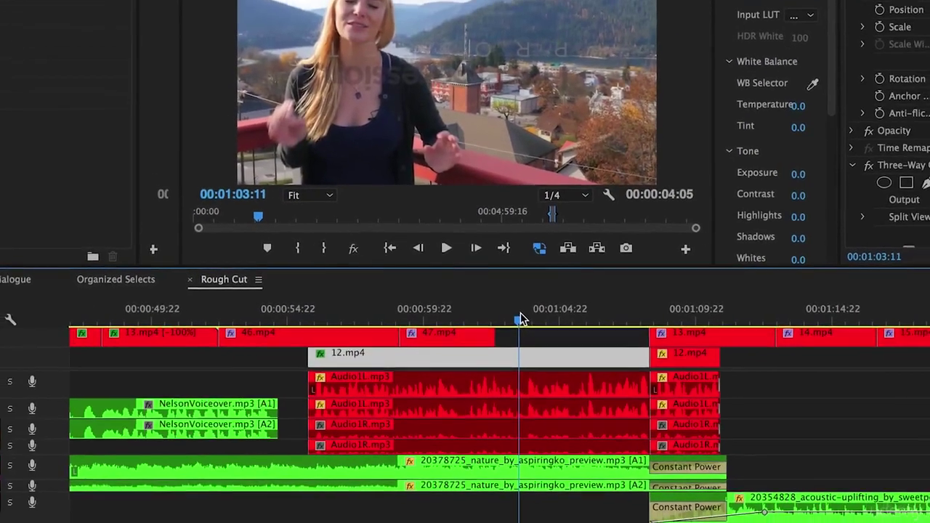
pyautogui.press('space')
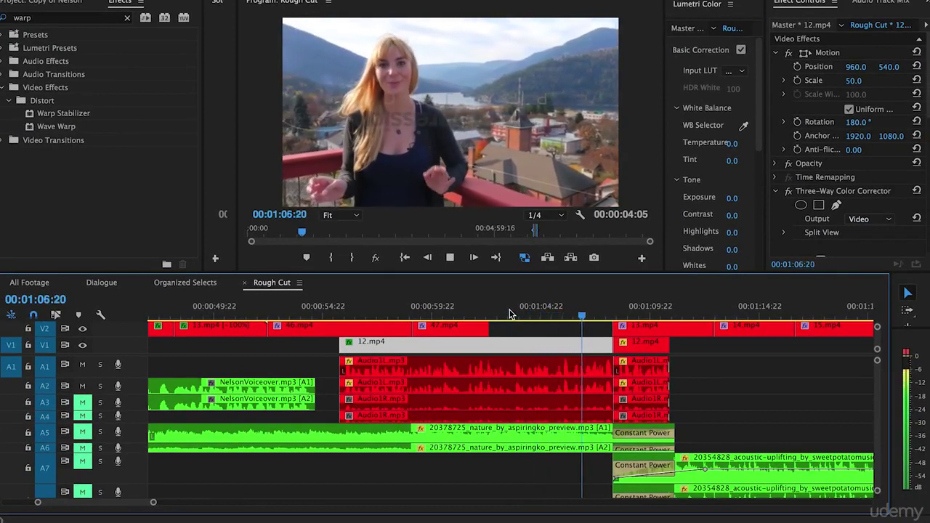
pyautogui.press('space')
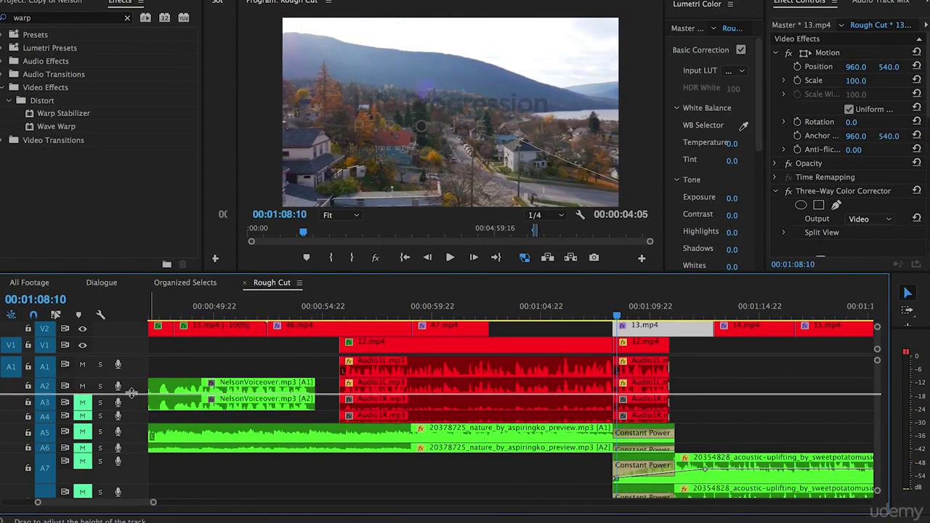
# - Increase the height of track A2 and place the playhead at 00:00:56:00, beside the first loud peak of Audio1L.mp3
pyautogui.moveTo(138, 395); pyautogui.dragTo(142, 433)
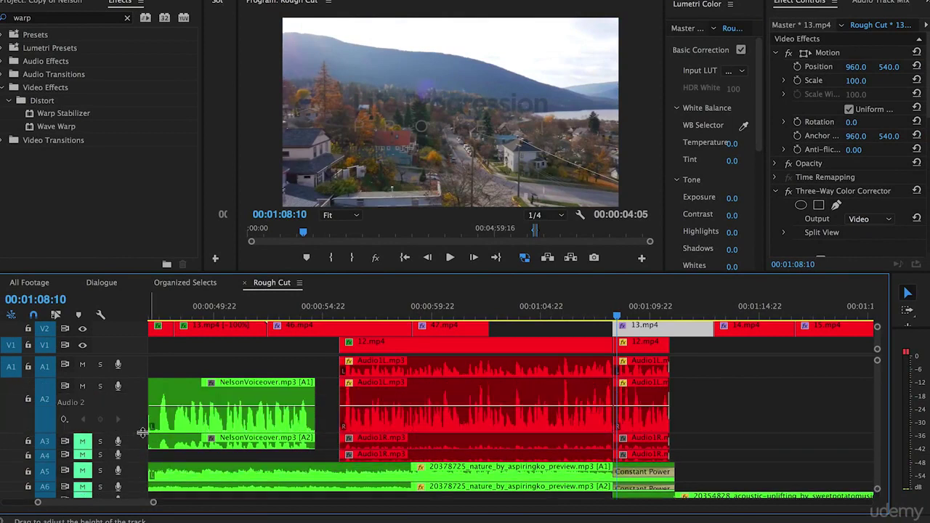
pyautogui.click(346, 315)
pyautogui.press('=')
pyautogui.press('=')
pyautogui.press('=')
pyautogui.press('=')
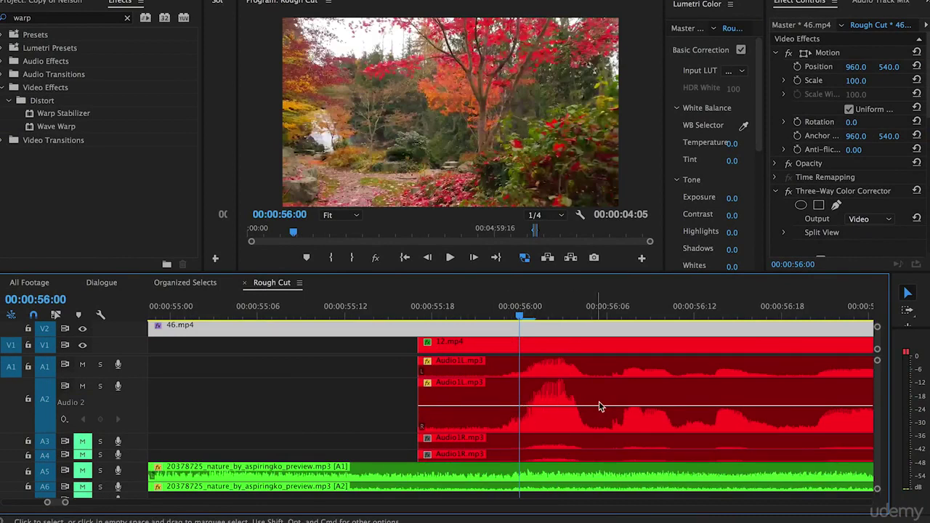
pyautogui.press('-')
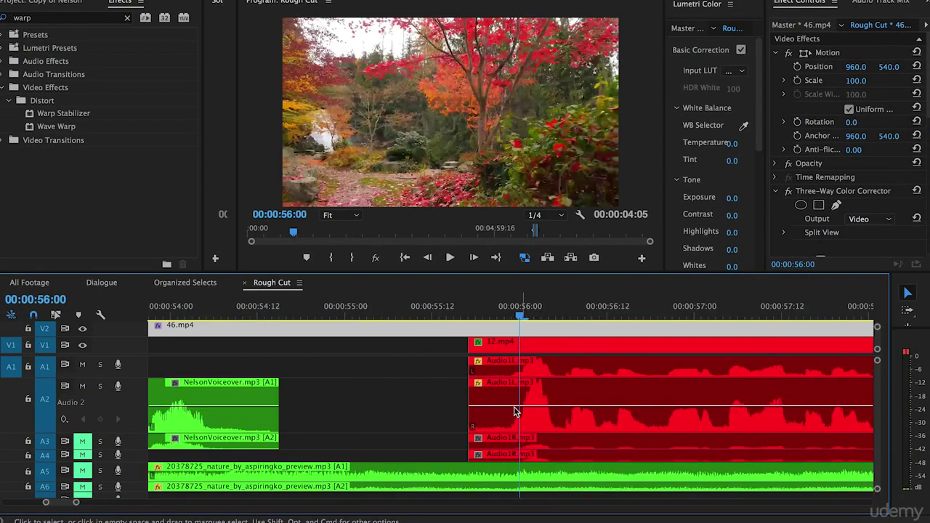
pyautogui.press('-')
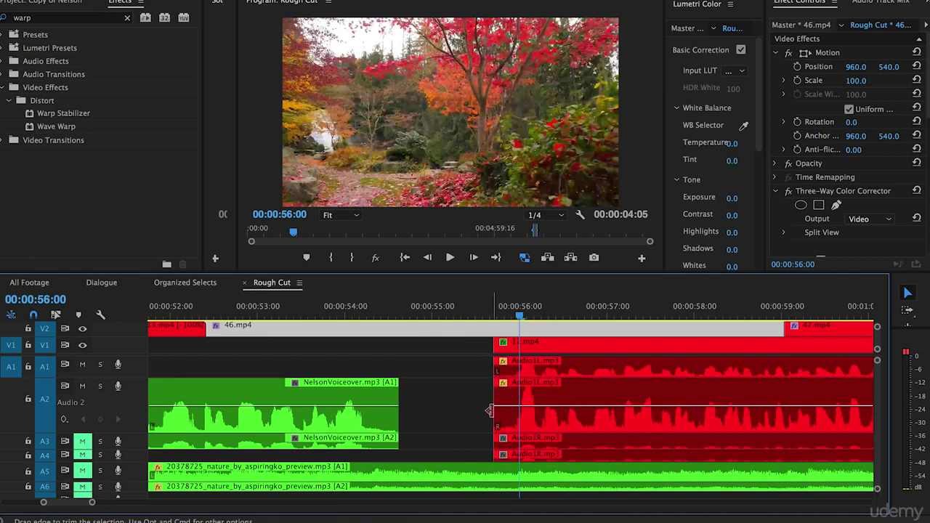
pyautogui.press('=')
pyautogui.press('=')
pyautogui.hscroll(2, 511, 405)
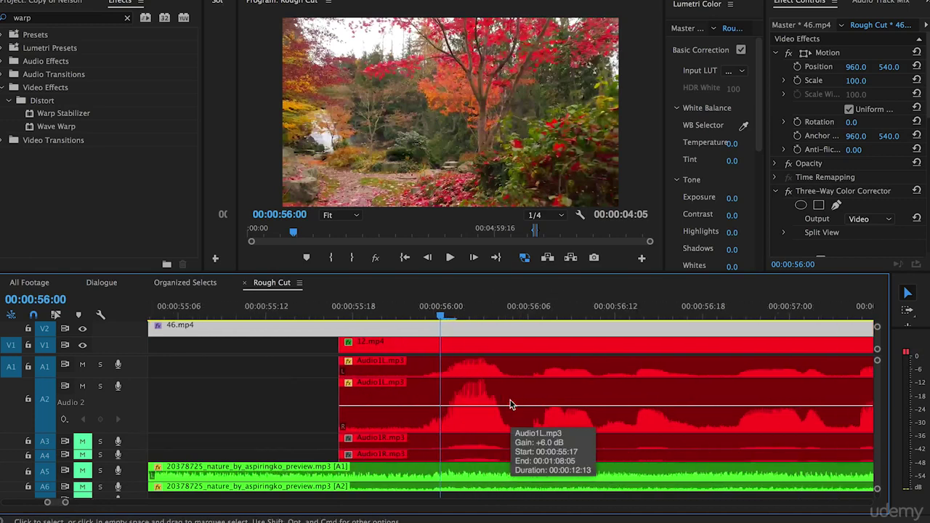
# - Dip the loud peak after 00:00:56:00 on track A2 with three volume keyframes, the middle one at about -7.44 dB
pyautogui.press('p')
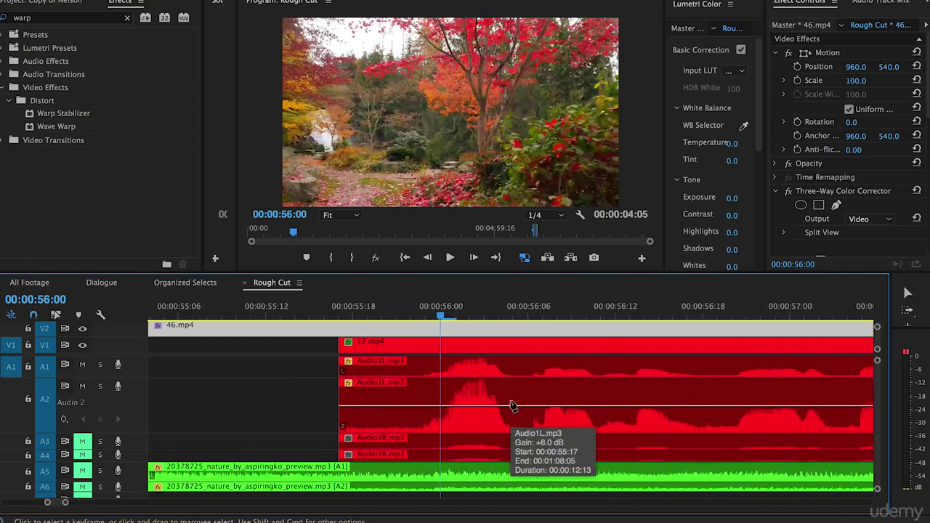
pyautogui.click(440, 408)
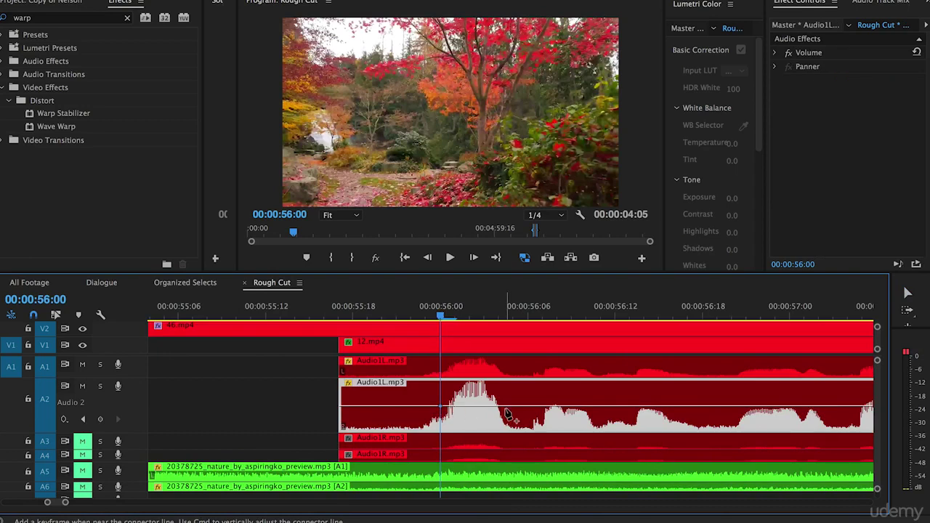
pyautogui.click(501, 407)
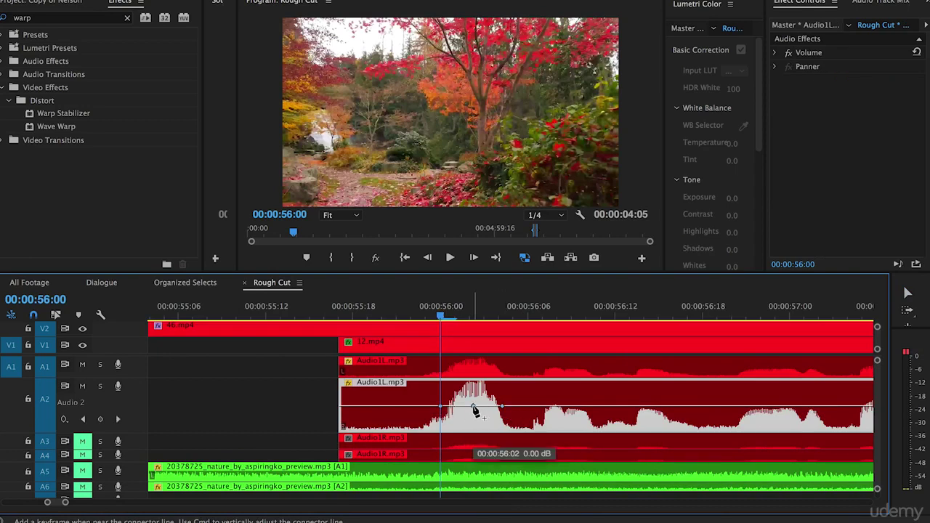
pyautogui.moveTo(474, 408); pyautogui.dragTo(473, 419)
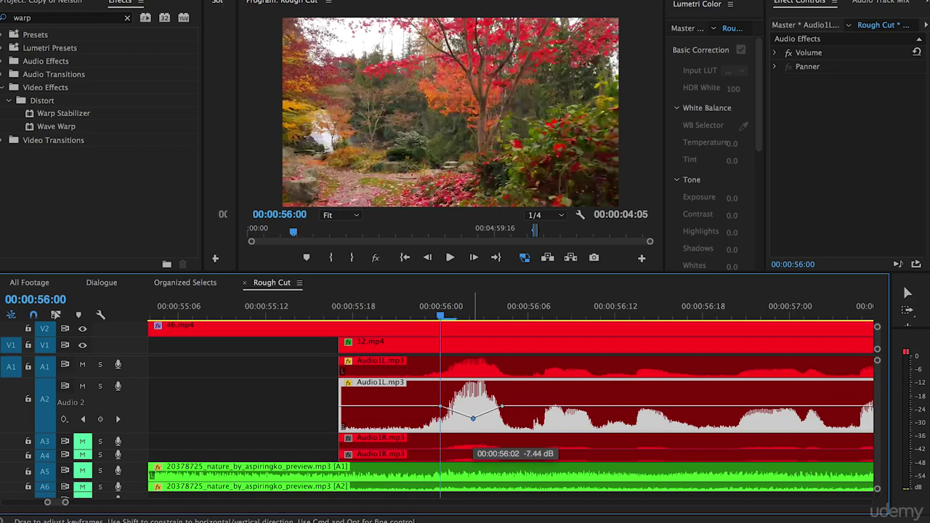
pyautogui.moveTo(473, 419); pyautogui.dragTo(473, 419)
pyautogui.press('v')
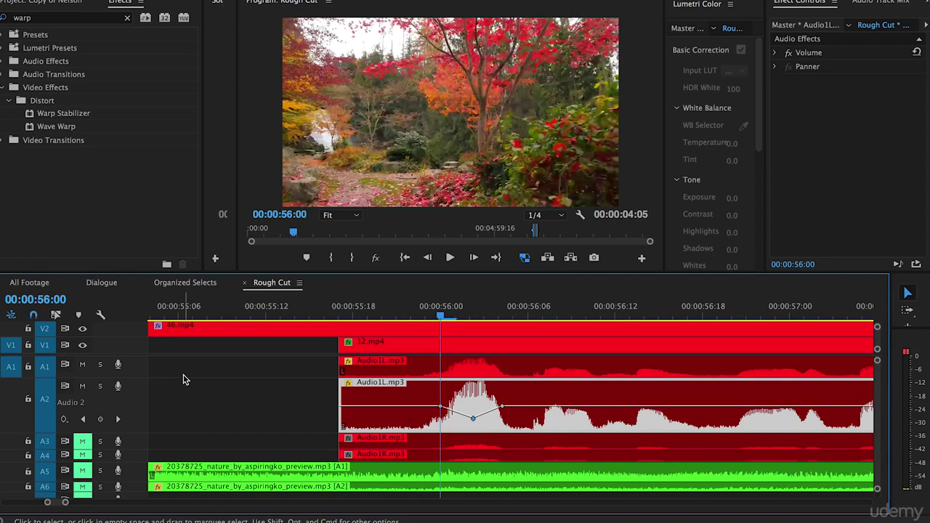
# - Increase the height of track A1 and dip the same peak in its Audio1L.mp3 clip with three volume keyframes
pyautogui.moveTo(139, 377); pyautogui.dragTo(138, 400)
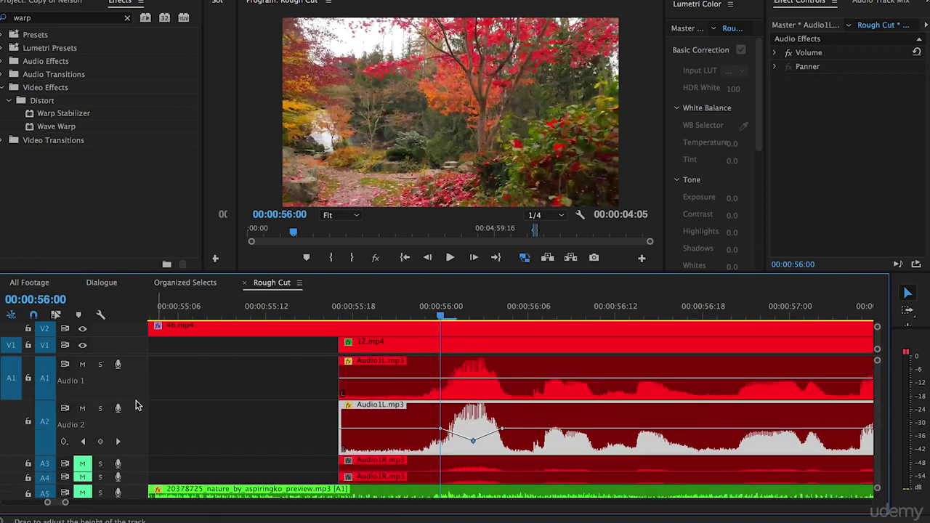
pyautogui.click(505, 381)
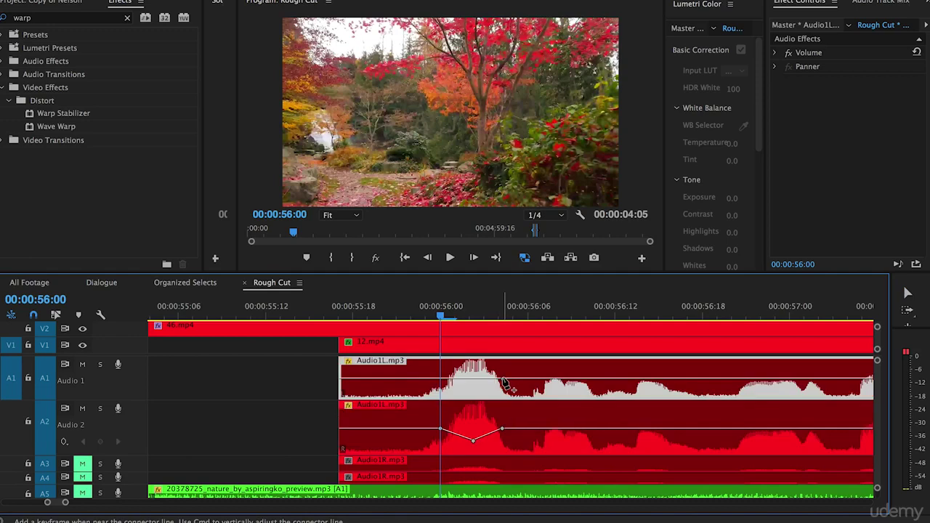
pyautogui.click(434, 378)
pyautogui.moveTo(473, 379); pyautogui.dragTo(473, 387)
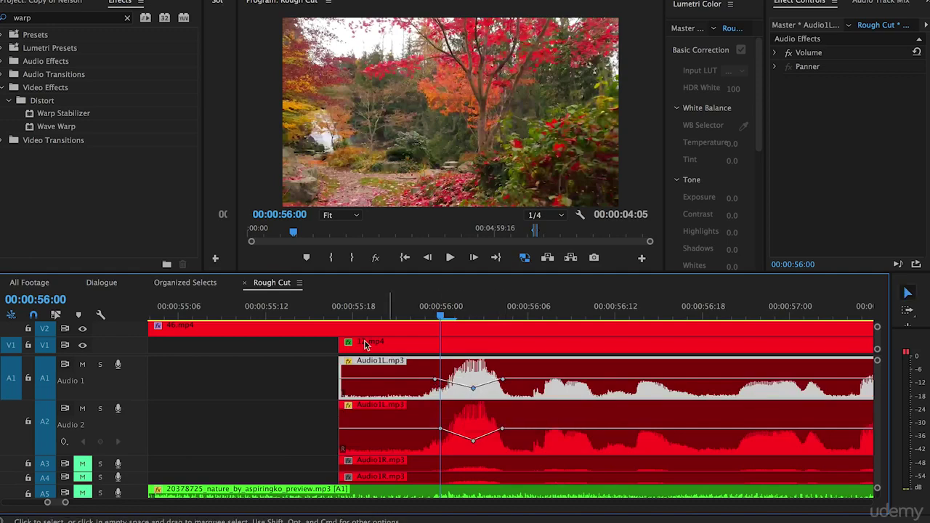
pyautogui.click(284, 392)
# - Dip the loud peak just after 00:01:06:00 on track A1 using three volume keyframes with the middle one lowered
pyautogui.press('-')
pyautogui.press('-')
pyautogui.hscroll(8, 436, 383)
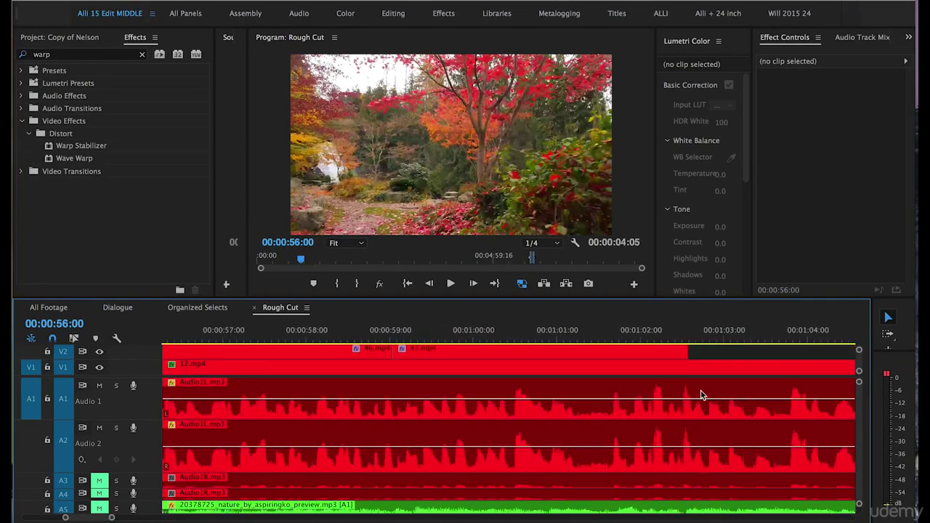
pyautogui.press('-')
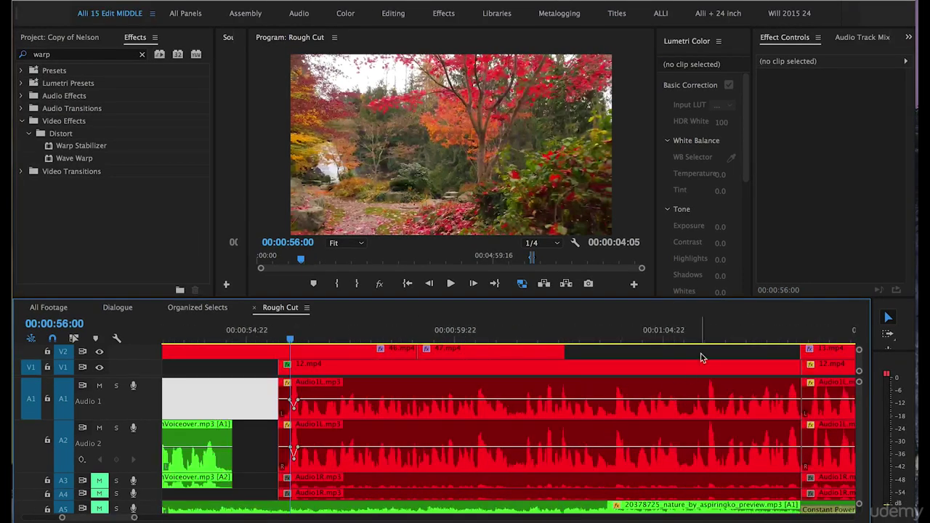
pyautogui.click(698, 367)
pyautogui.press('=')
pyautogui.press('=')
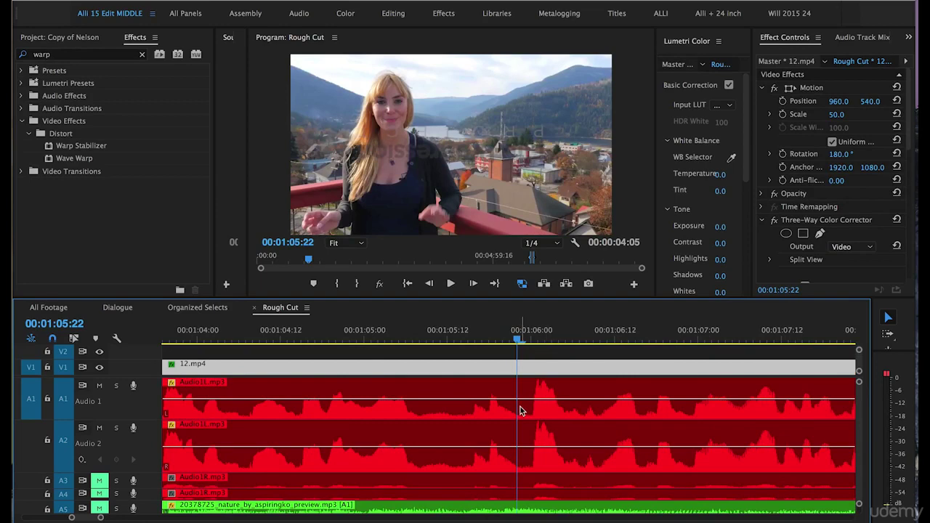
pyautogui.press('=')
pyautogui.press('=')
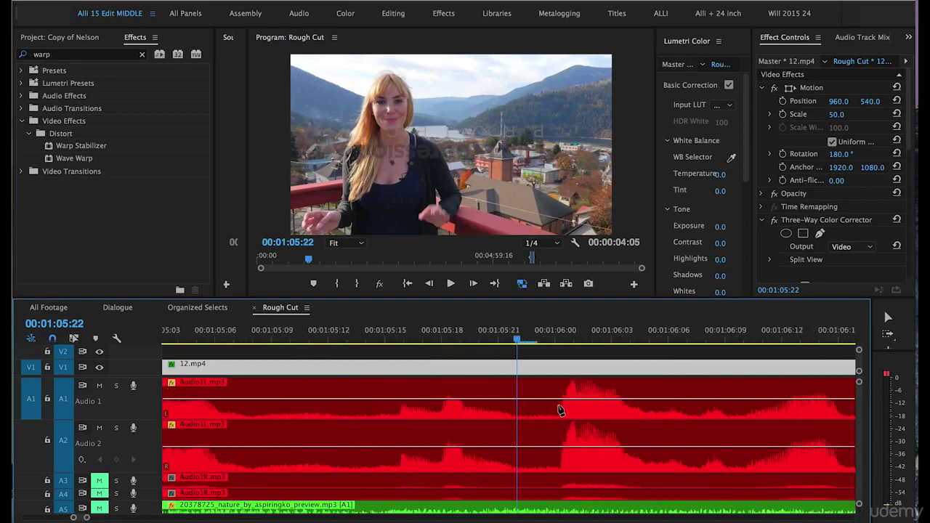
pyautogui.keyDown('ctrl'); pyautogui.click(550, 400); pyautogui.keyUp('ctrl')
pyautogui.keyDown('ctrl'); pyautogui.click(587, 398); pyautogui.keyUp('ctrl')
pyautogui.keyDown('ctrl'); pyautogui.click(622, 401); pyautogui.keyUp('ctrl')
pyautogui.moveTo(590, 404); pyautogui.dragTo(579, 431)
# - Dip the loud peak just after 00:01:06:00 on track A2 using three volume keyframes with the middle one lowered
pyautogui.keyDown('ctrl'); pyautogui.click(555, 446); pyautogui.keyUp('ctrl')
pyautogui.keyDown('ctrl'); pyautogui.click(585, 446); pyautogui.keyUp('ctrl')
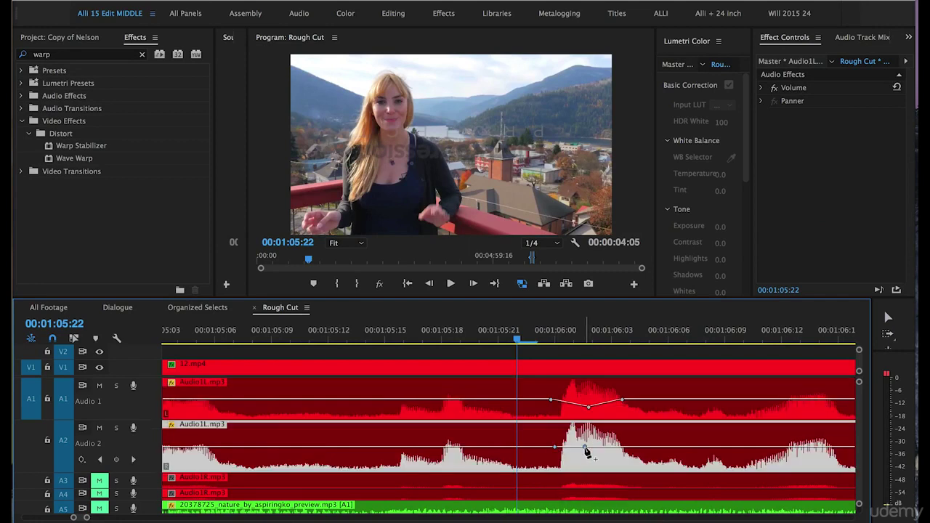
pyautogui.keyDown('ctrl'); pyautogui.click(625, 446); pyautogui.keyUp('ctrl')
pyautogui.moveTo(585, 446); pyautogui.dragTo(587, 457)
# - Play back the dialogue from 00:01:05:22 to check the dipped peak and the section up to the next cut
pyautogui.click(452, 353)
pyautogui.press('-')
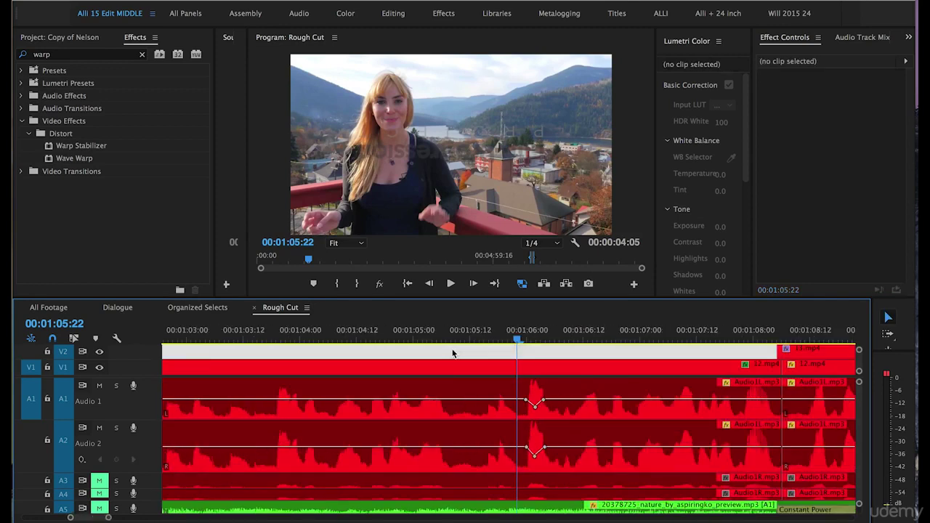
pyautogui.press('-')
pyautogui.press('-')
pyautogui.press('=')
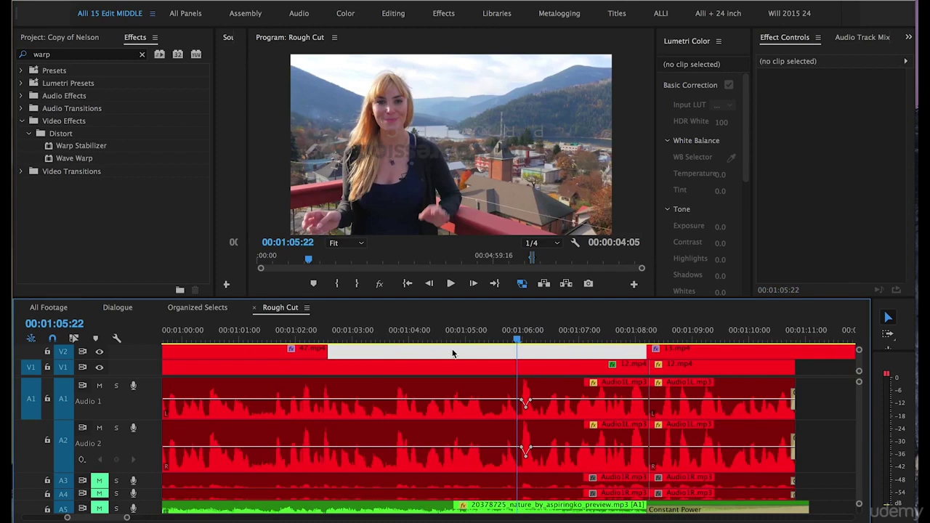
pyautogui.press('space')
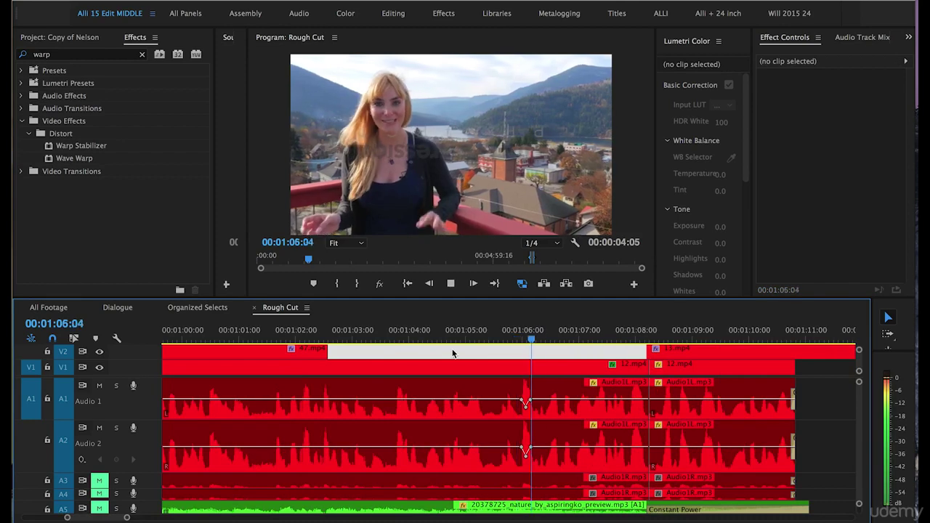
pyautogui.press('=')
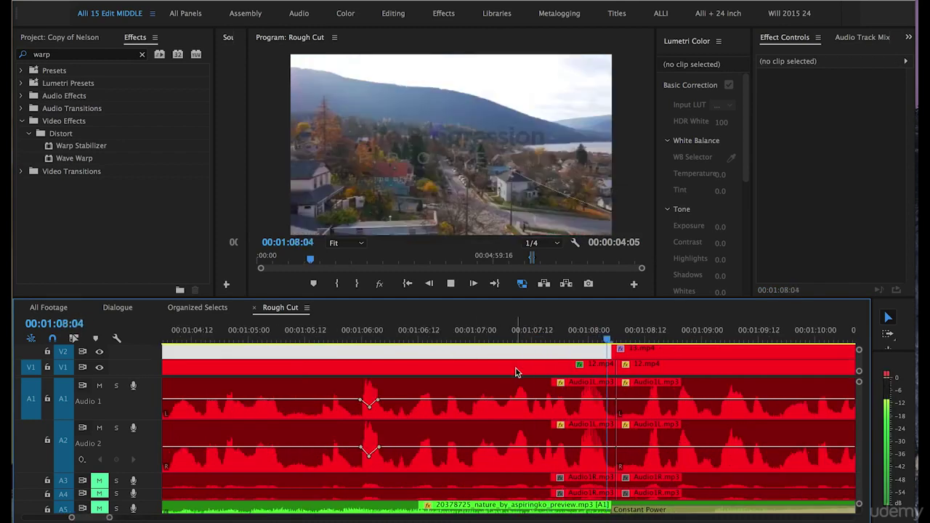
# - Delete the 12.mp4 clip before the cut on track V1 and place the playhead at 00:01:07:22
pyautogui.click(516, 368)
pyautogui.press('-')
pyautogui.click(547, 331)
pyautogui.press('Delete')
# - Dip the loud peak around 00:01:08:00 on track A1 with three volume keyframes, the middle one at about -6.56 dB
pyautogui.press('=')
pyautogui.press('=')
pyautogui.press('=')
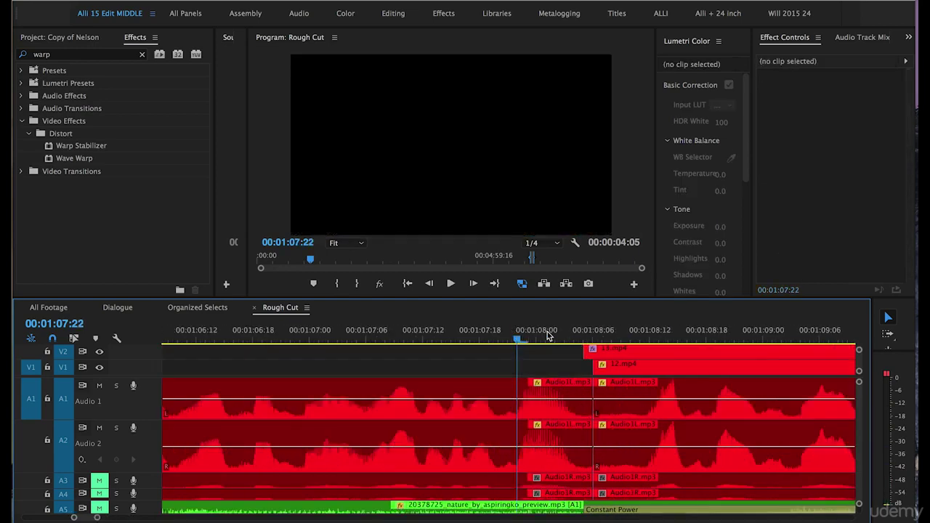
pyautogui.click(513, 401)
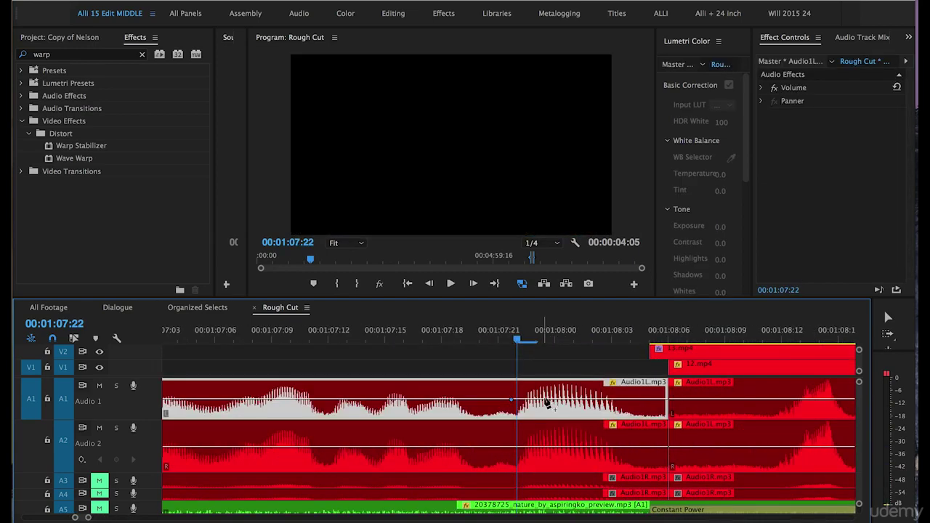
pyautogui.moveTo(553, 401); pyautogui.dragTo(553, 407)
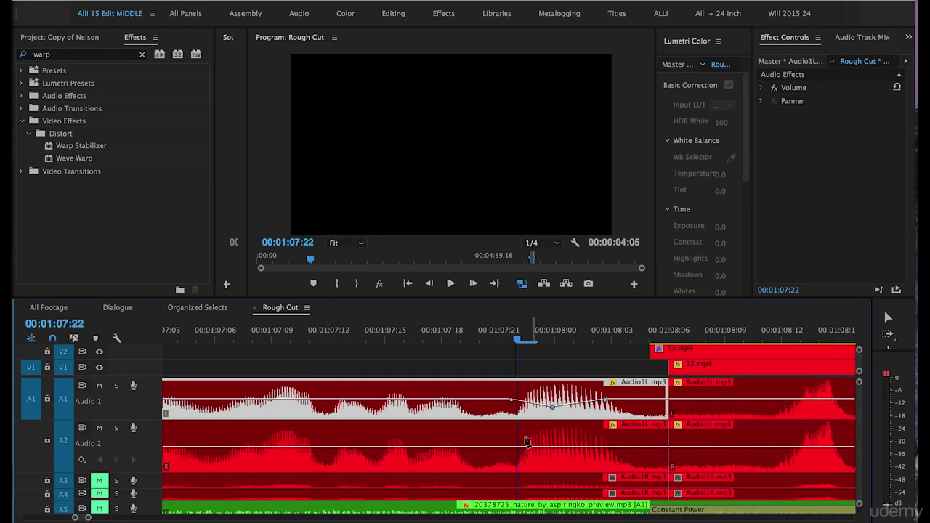
pyautogui.moveTo(553, 407); pyautogui.dragTo(553, 409)
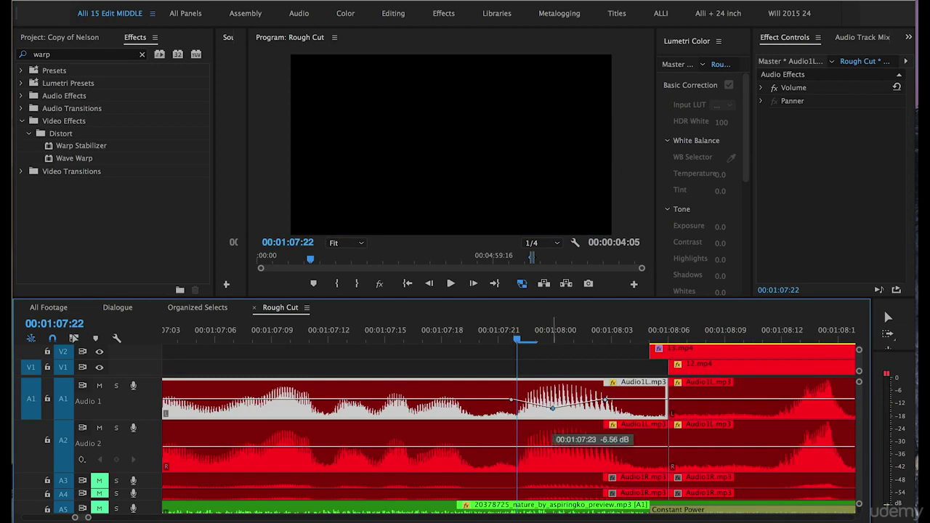
# - Dip the same peak around 00:01:08:00 on track A2 with three volume keyframes, lowering the middle one
pyautogui.keyDown('super'); pyautogui.click(509, 446); pyautogui.keyUp('super')
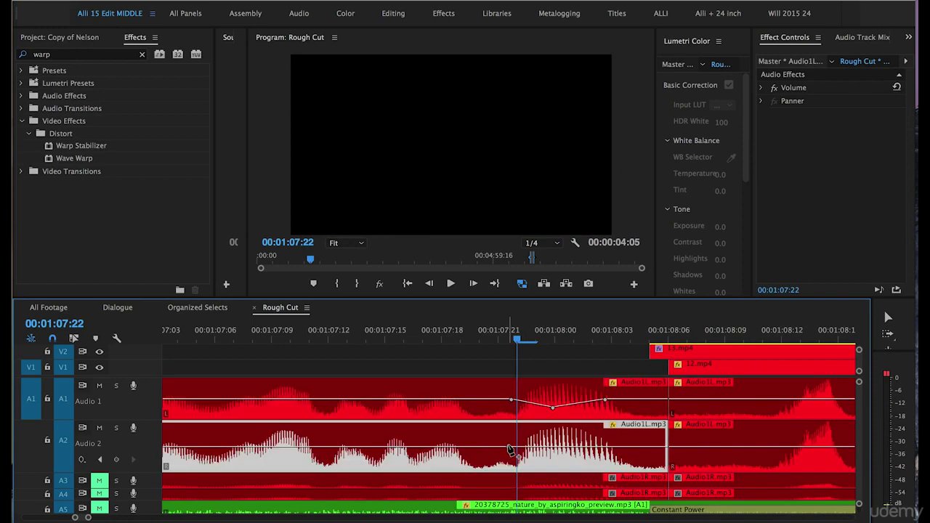
pyautogui.keyDown('super'); pyautogui.click(616, 446); pyautogui.keyUp('super')
pyautogui.moveTo(551, 446); pyautogui.dragTo(557, 459)
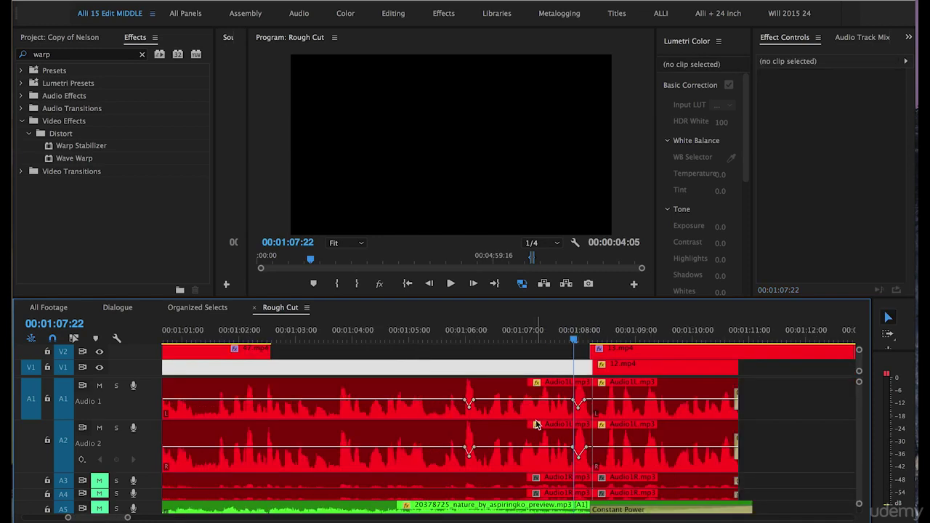
# - Reduce the height of track A2 and increase the height of track A3 to expose the muted Audio1R.mp3 waveform
pyautogui.press('=')
pyautogui.press('=')
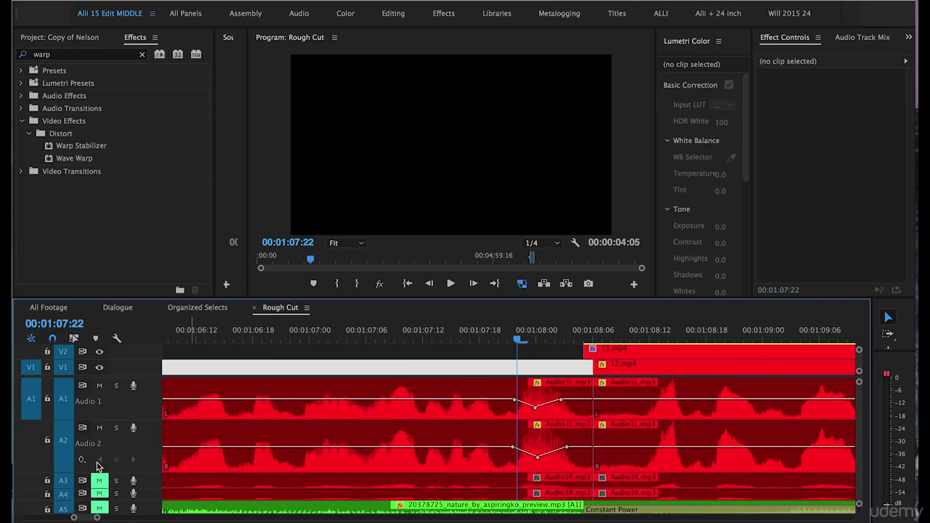
pyautogui.moveTo(153, 473)
pyautogui.mouseDown()
pyautogui.moveTo(155, 425)
pyautogui.moveTo(155, 466)
pyautogui.mouseUp()
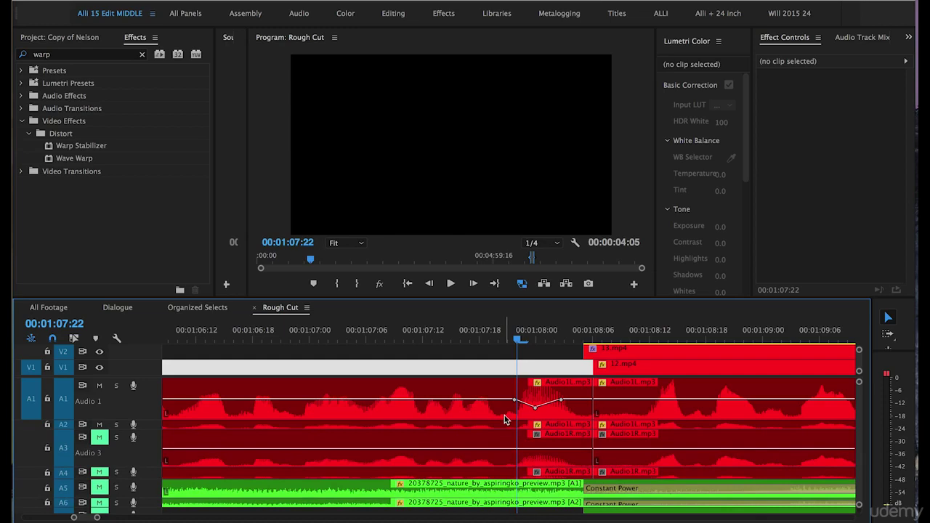
pyautogui.press('=')
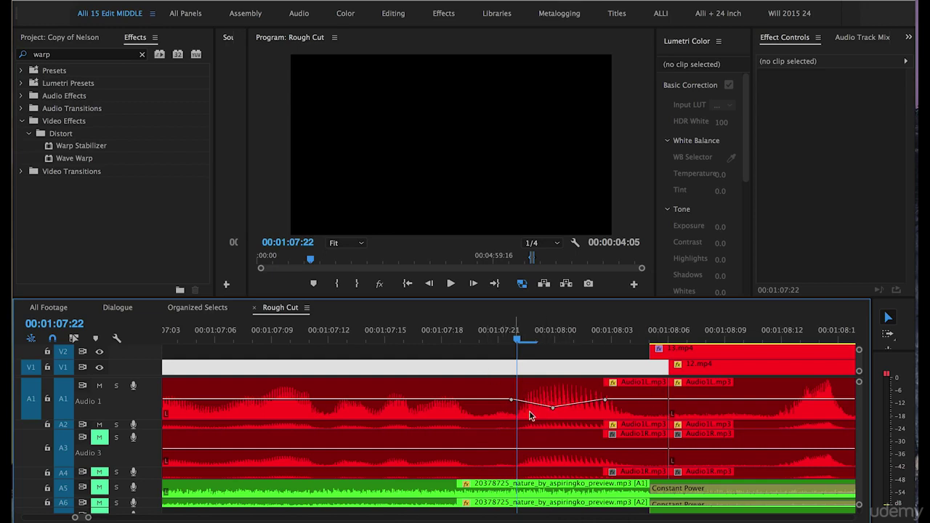
# - Split the muted Audio1R.mp3 clips on tracks A3 and A4 at the playhead, 00:01:07:22
pyautogui.press('c')
pyautogui.click(522, 449)
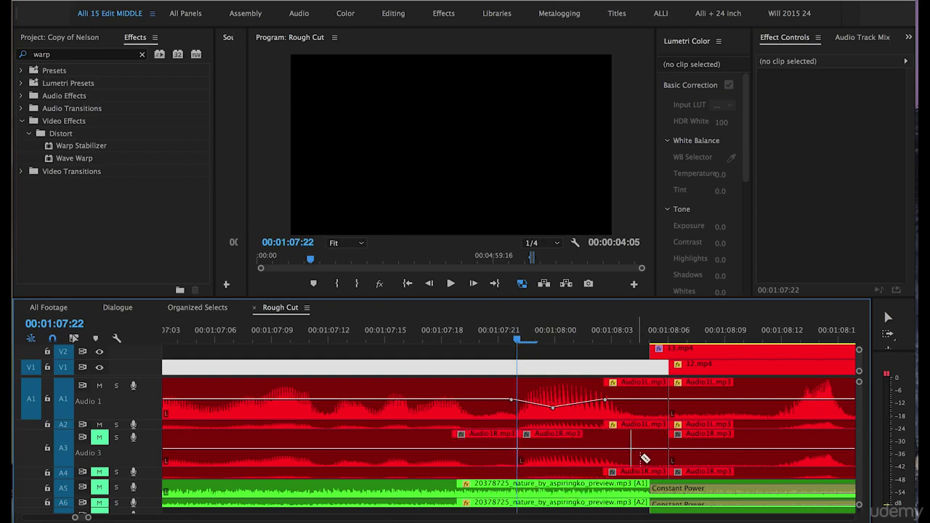
pyautogui.click(520, 472)
pyautogui.press('v')
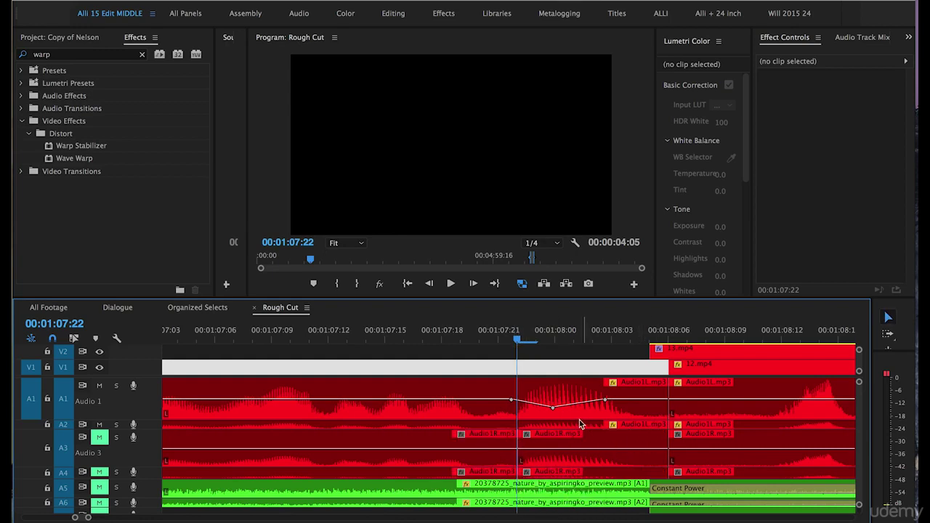
# - Raise the gain of the short Audio1R.mp3 segment after the split on track A3 by 14 dB
pyautogui.rightClick(553, 450)
pyautogui.click(574, 412)
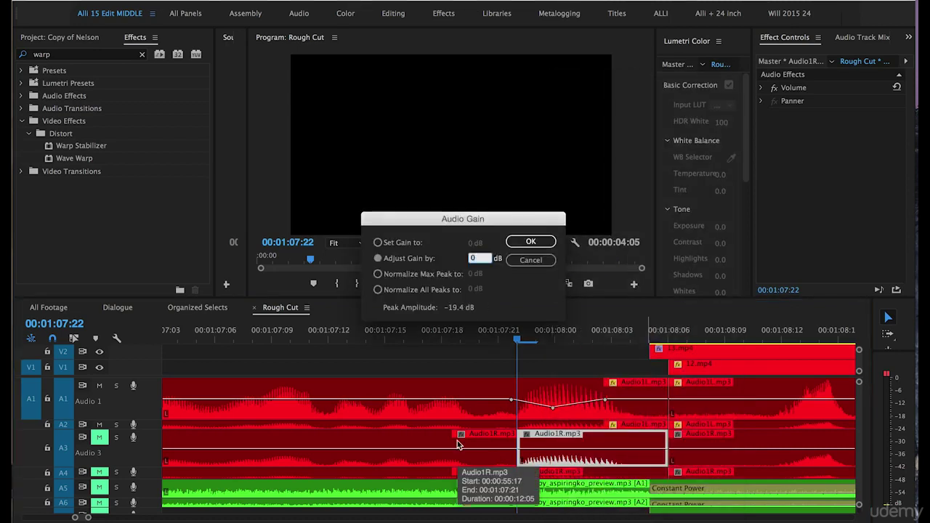
pyautogui.write('14')
pyautogui.click(531, 242)
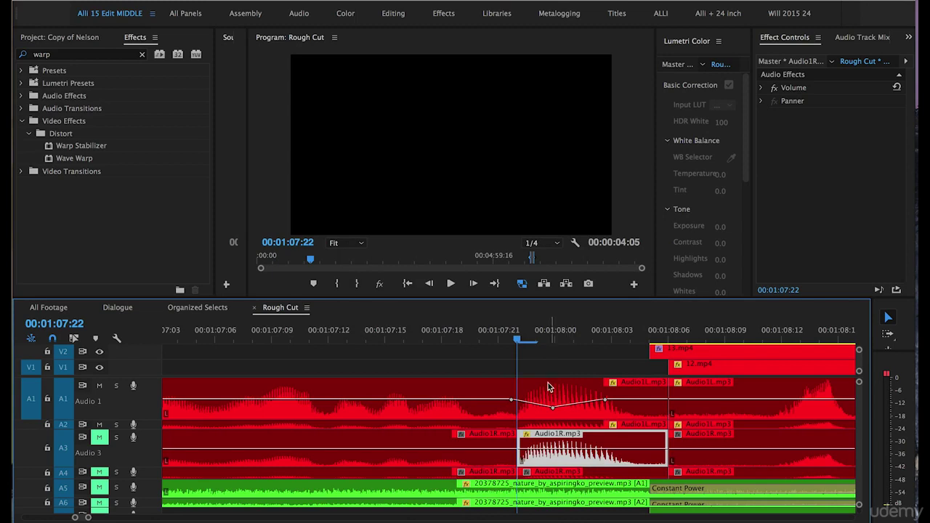
pyautogui.hotkey('ctrl', 's')
# - Copy the short Audio1R.mp3 segments from tracks A3 and A4 over the loud peak on tracks A1 and A2
pyautogui.moveTo(561, 438); pyautogui.dragTo(562, 424)
pyautogui.moveTo(547, 471); pyautogui.dragTo(549, 396)
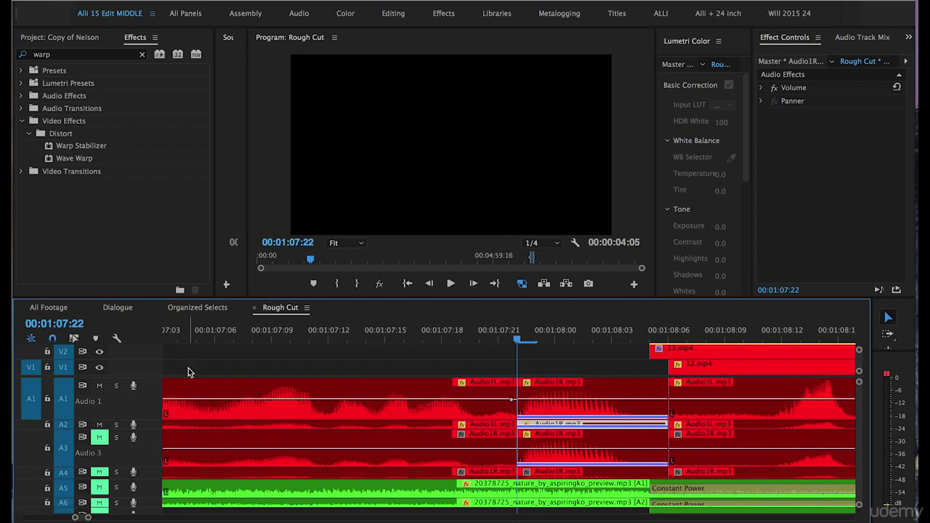
# - Play back the dialogue across the replaced Audio1R.mp3 segment, starting a few frames before 00:01:07:22
pyautogui.click(481, 336)
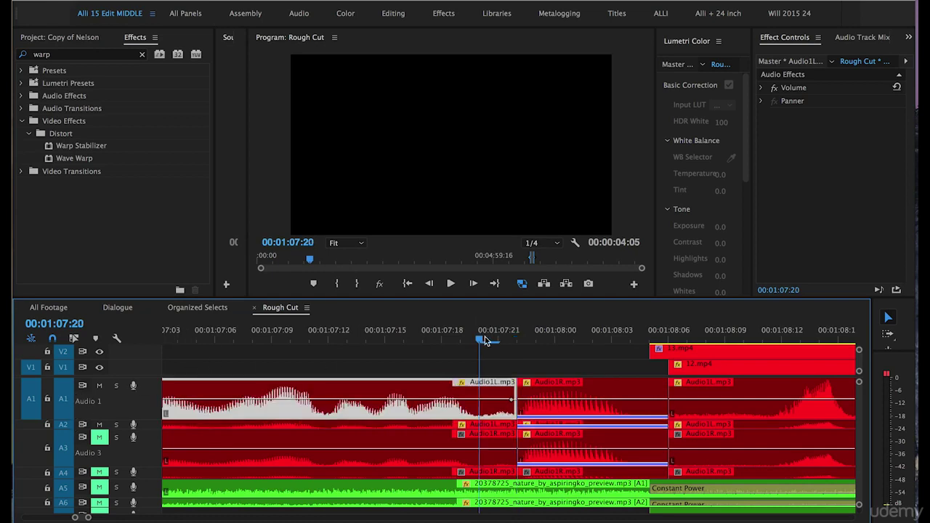
pyautogui.press('space')
pyautogui.click(408, 336)
pyautogui.press('space')
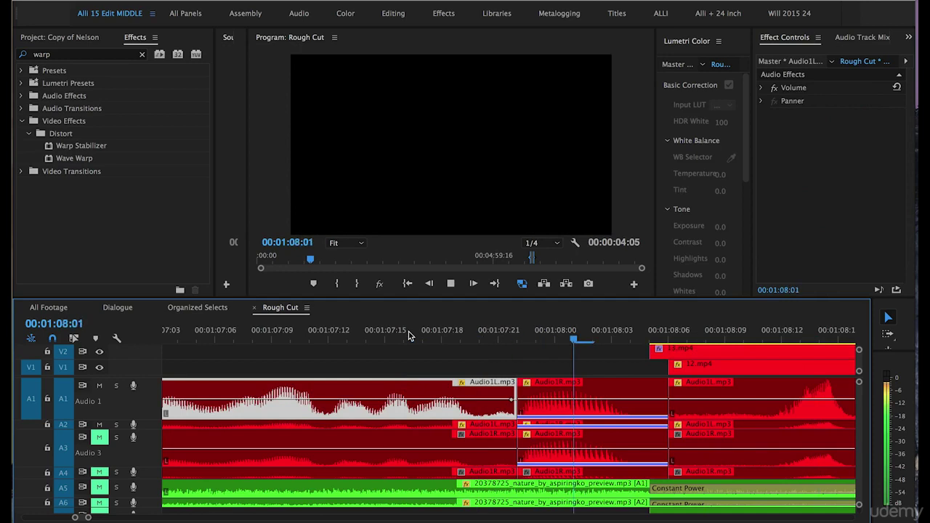
# - Undo the replacement of the peak, the Audio1R.mp3 gain change and the splits on tracks A3 and A4
pyautogui.click(517, 338)
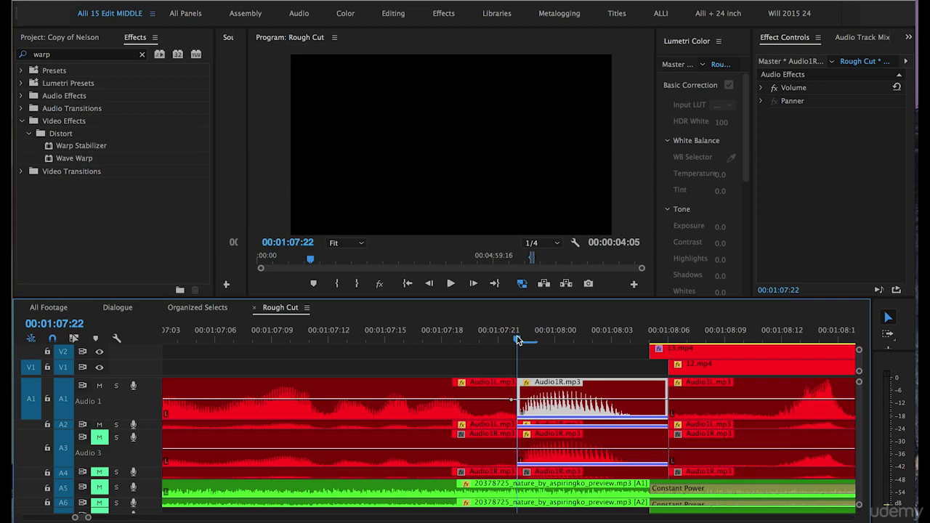
pyautogui.hotkey('ctrl', 'z')
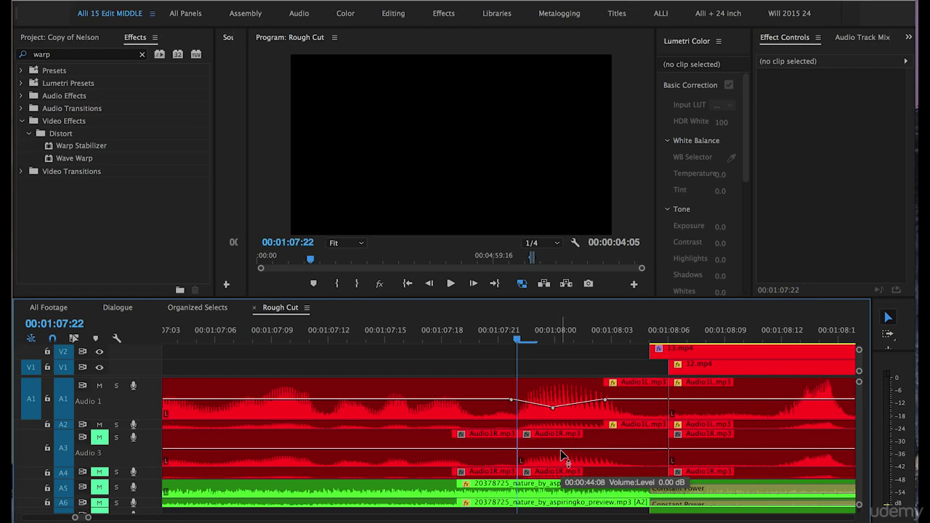
pyautogui.hotkey('ctrl', 'z')
pyautogui.hotkey('ctrl', 'z')
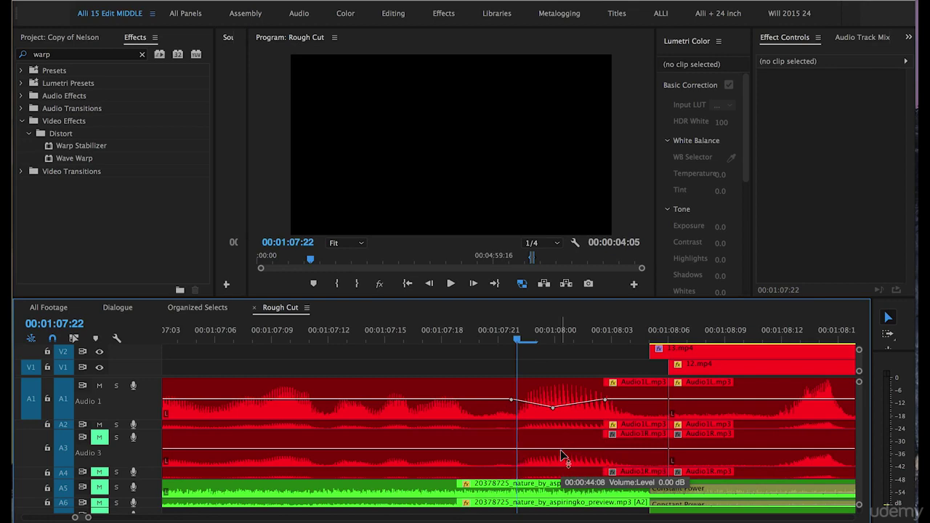
# - Move the playhead to 00:01:24:21, over the Audio5L.mp3 clip in the next dialogue section
pyautogui.press('-')
pyautogui.press('-')
pyautogui.press('-')
pyautogui.press('=')
pyautogui.press('=')
pyautogui.click(542, 380)
pyautogui.press('Left')
pyautogui.press('-')
pyautogui.press('-')
pyautogui.press('-')
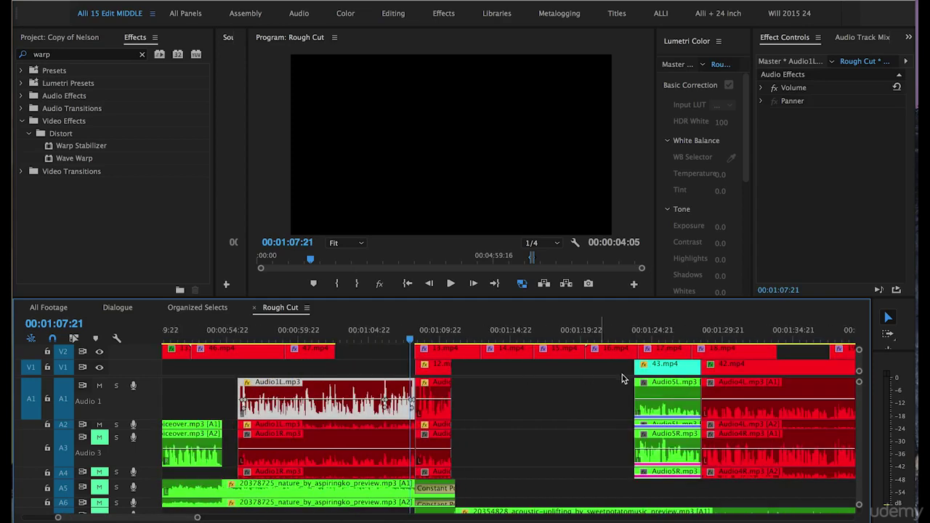
pyautogui.scroll(-3, 643, 378)
pyautogui.click(540, 332)
pyautogui.press('=')
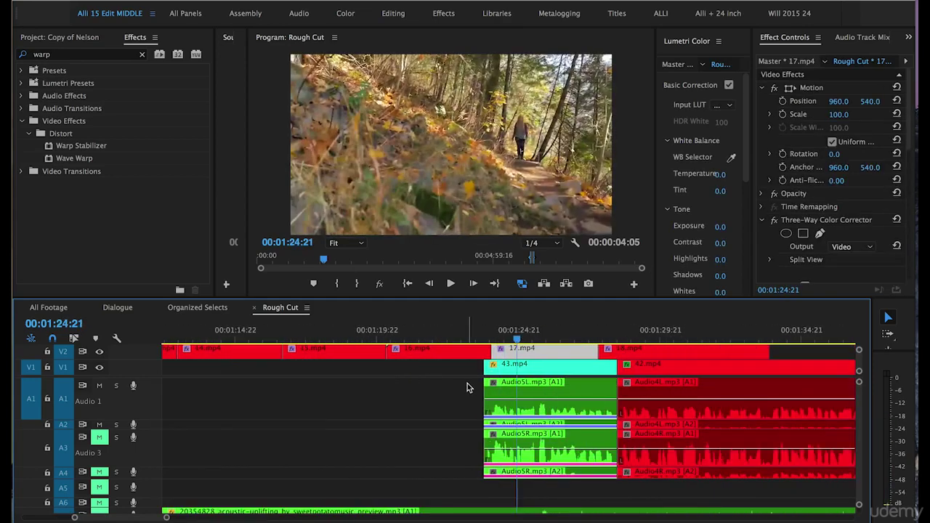
# - Select the Audio5L.mp3 and Audio4L.mp3 dialogue clips on track A1 and raise their gain by 10 dB
pyautogui.scroll(-3, 468, 387)
pyautogui.scroll(-3, 467, 383)
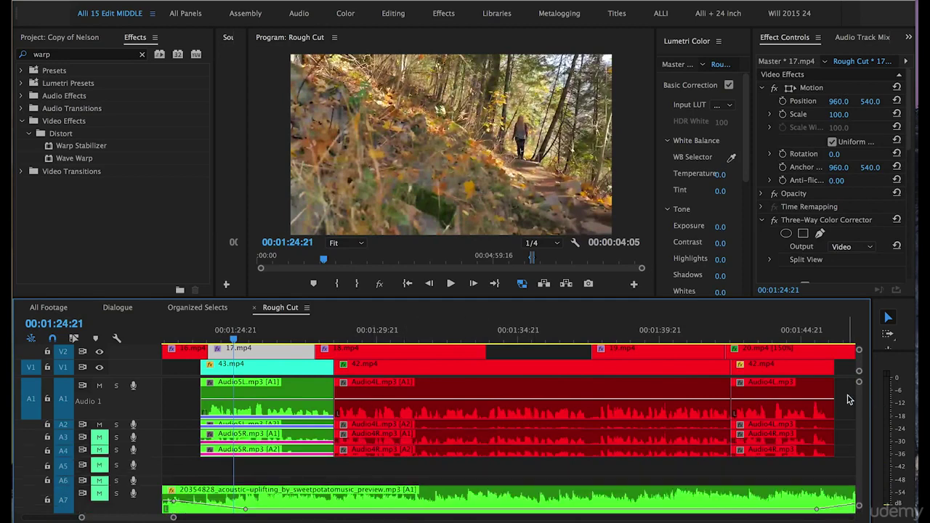
pyautogui.moveTo(845, 409); pyautogui.dragTo(279, 414)
pyautogui.rightClick(279, 413)
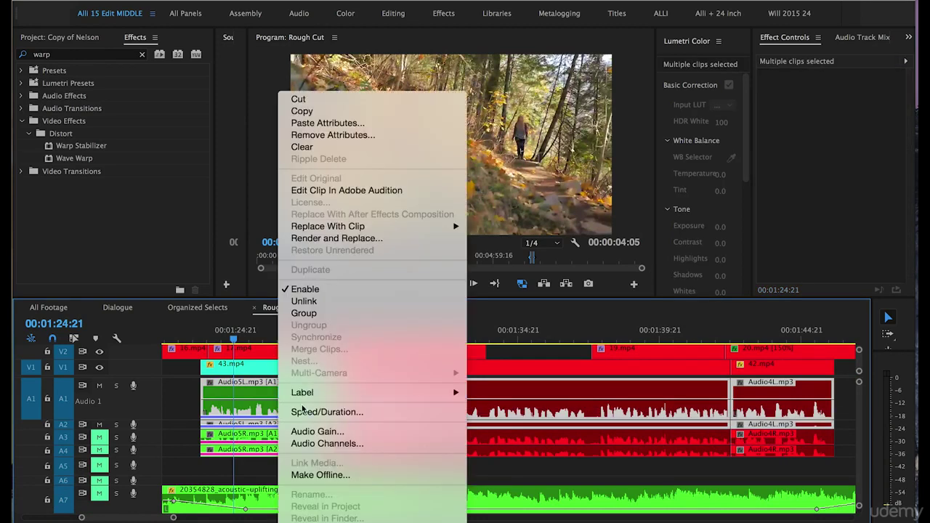
pyautogui.click(314, 431)
pyautogui.write('10')
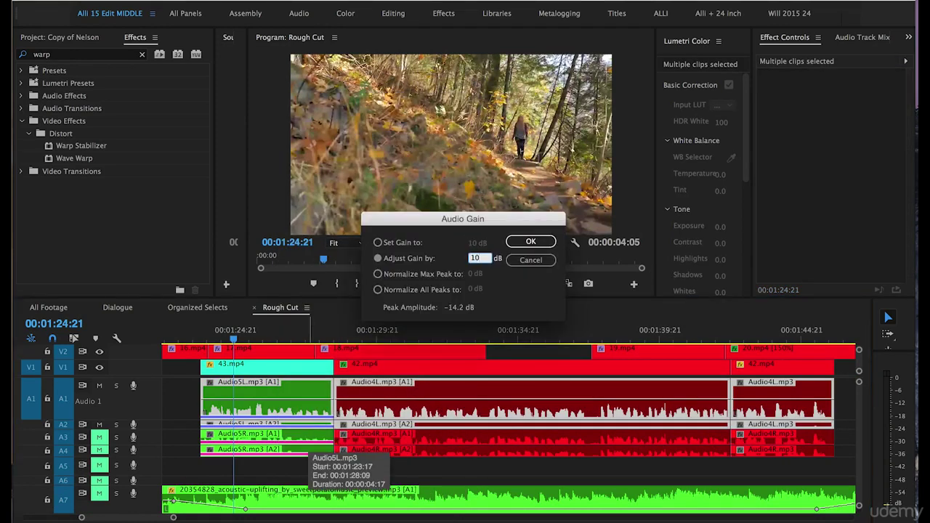
pyautogui.click(531, 241)
# - Play back the Audio5L.mp3 dialogue from just before 00:01:24:13 to check its new level
pyautogui.press('-')
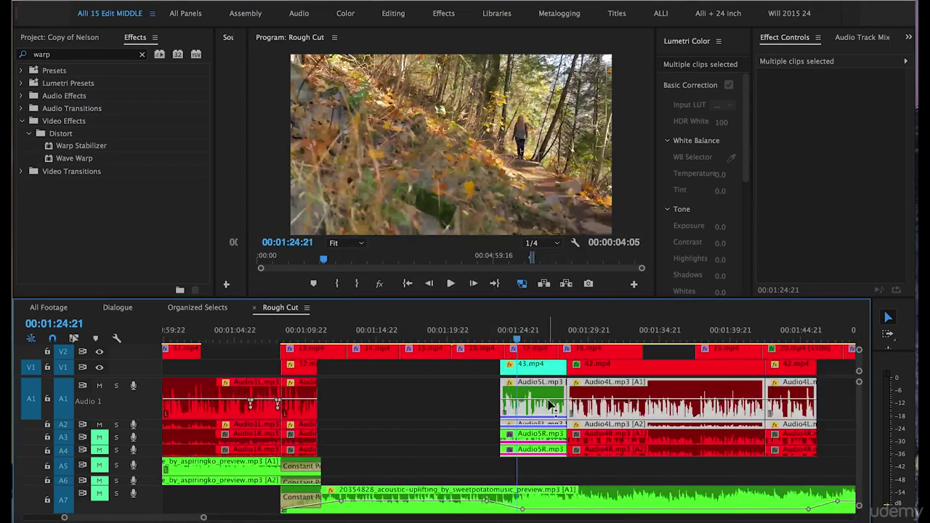
pyautogui.click(469, 396)
pyautogui.click(515, 349)
pyautogui.press('space')
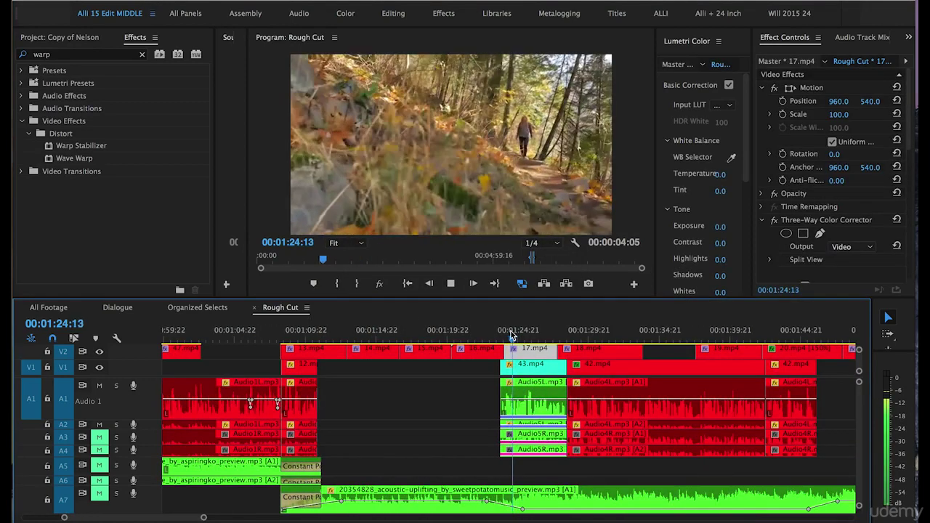
pyautogui.hscroll(2, 377, 400)
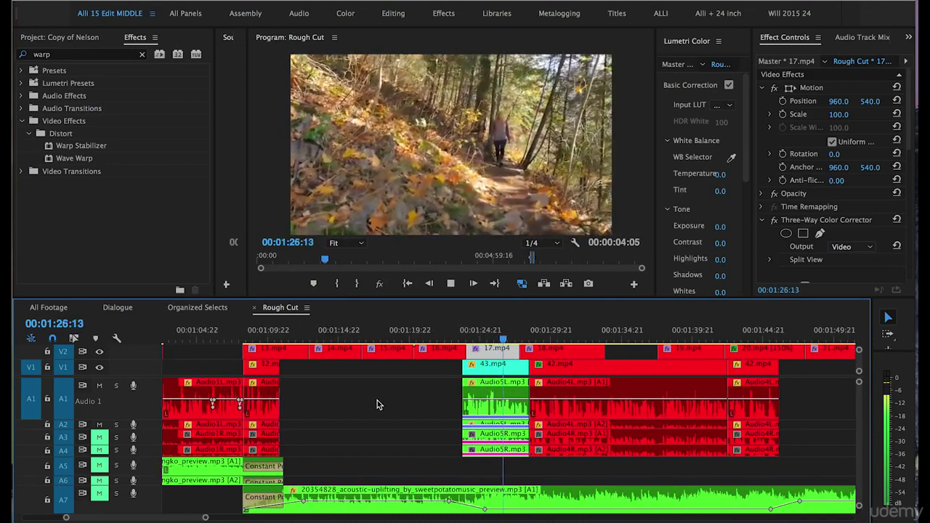
pyautogui.press('space')
# - Select the Audio5L.mp3 and Audio4L.mp3 clips on track A1 again and raise their gain by a further 2 dB
pyautogui.press('-')
pyautogui.moveTo(679, 392); pyautogui.dragTo(508, 407)
pyautogui.rightClick(509, 408)
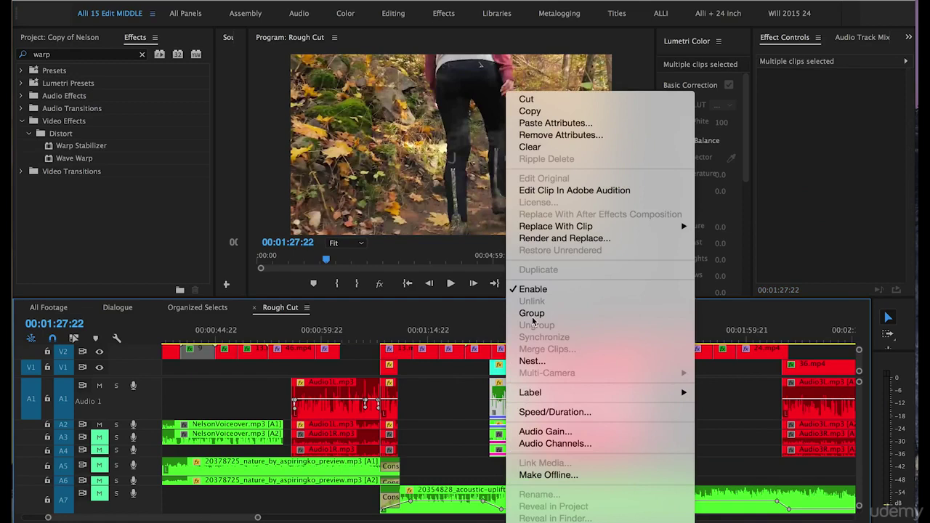
pyautogui.click(543, 431)
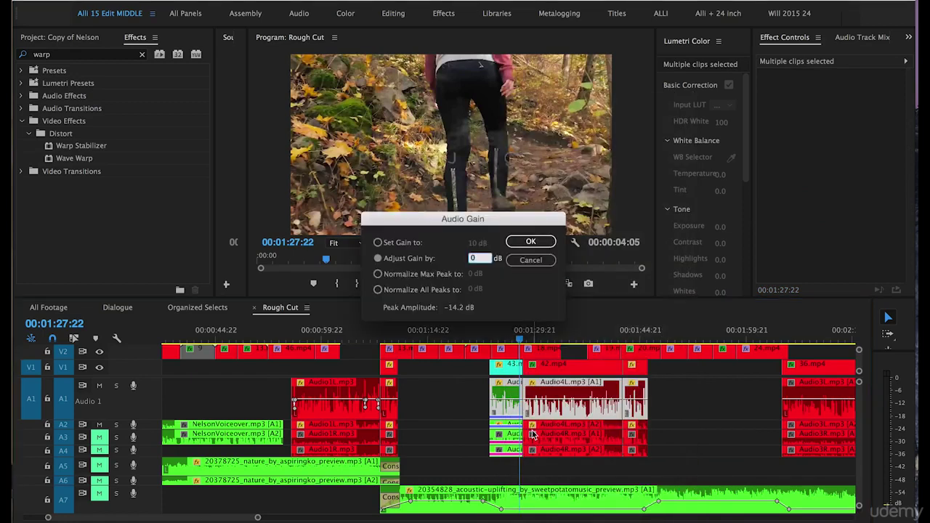
pyautogui.write('2')
pyautogui.press('Return')
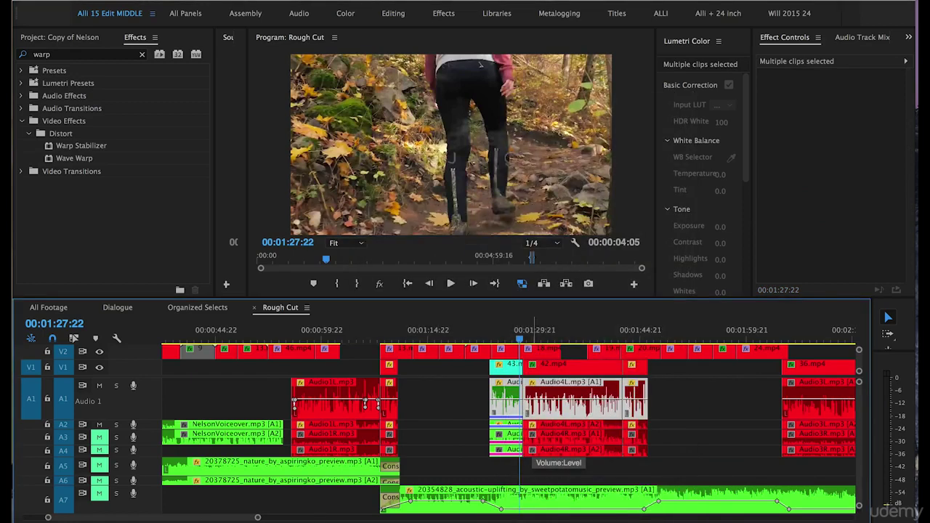
# - Play back the dialogue from 00:01:27:22, across the join between the Audio5L.mp3 and Audio4L.mp3 clips, to check its level
pyautogui.click(462, 403)
pyautogui.press('space')
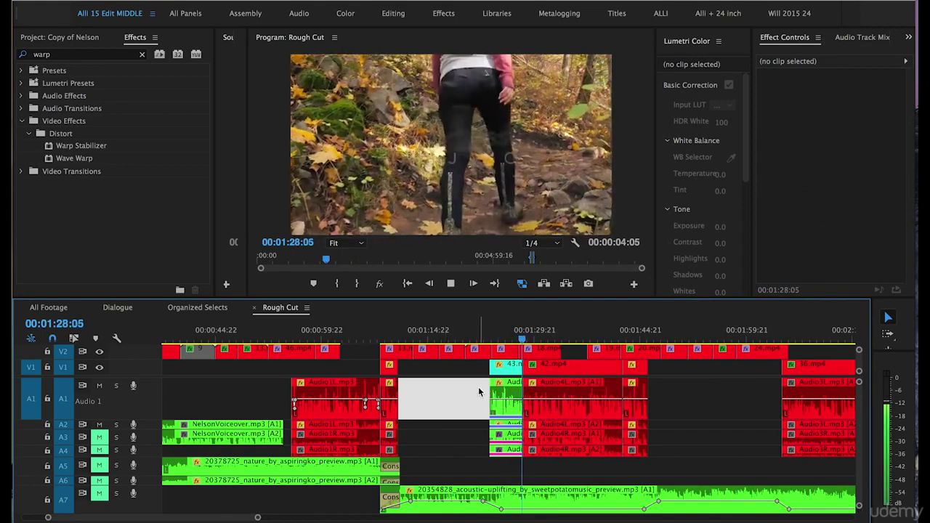
pyautogui.press('space')
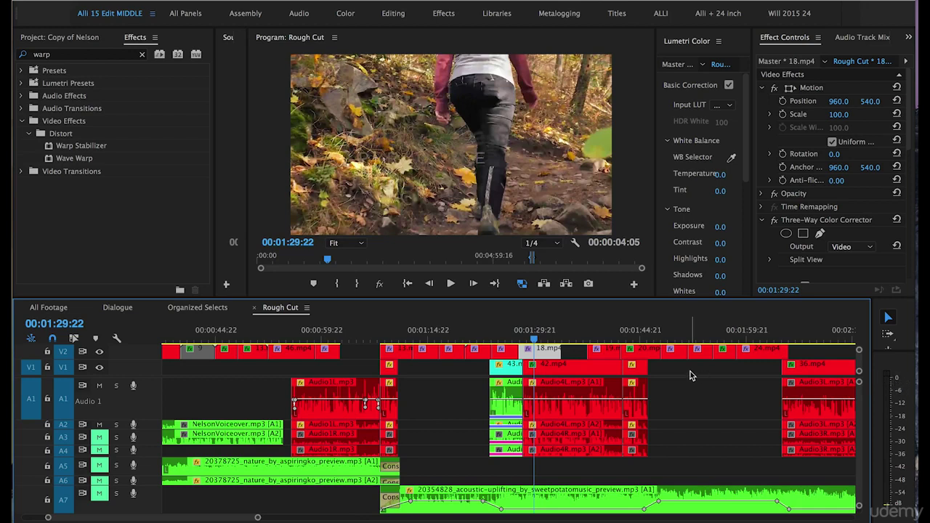
# - Select the Audio5L.mp3 and Audio4L.mp3 clips on track A1 and raise their gain by another 2 dB
pyautogui.moveTo(665, 395); pyautogui.dragTo(480, 415)
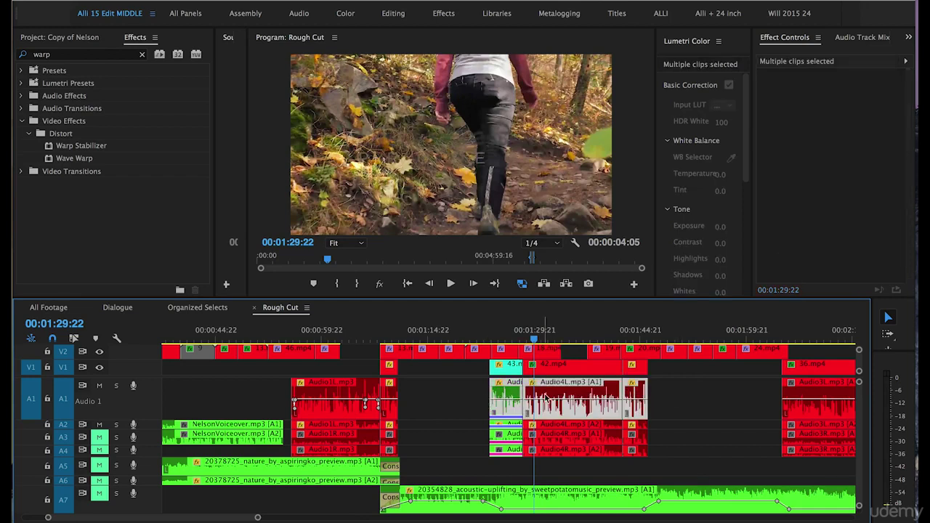
pyautogui.rightClick(547, 394)
pyautogui.click(567, 432)
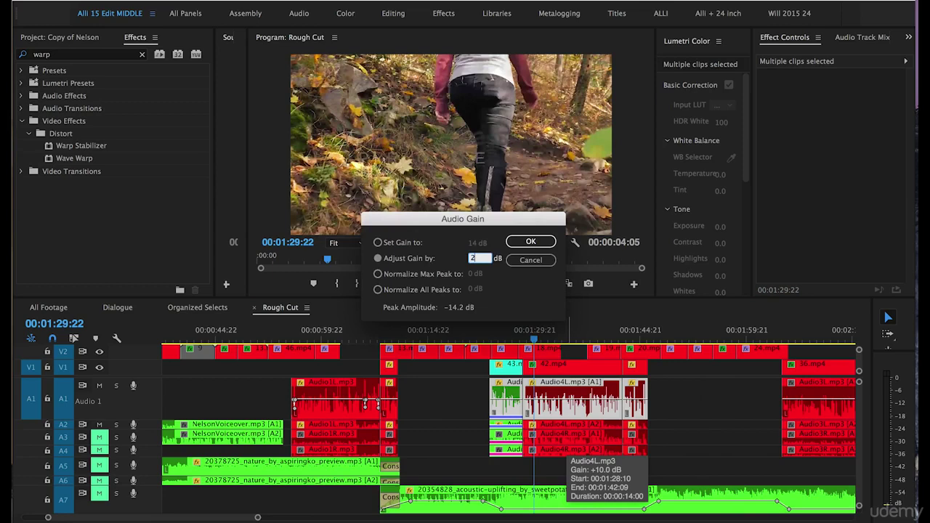
pyautogui.press('Return')
pyautogui.press('=')
pyautogui.press('=')
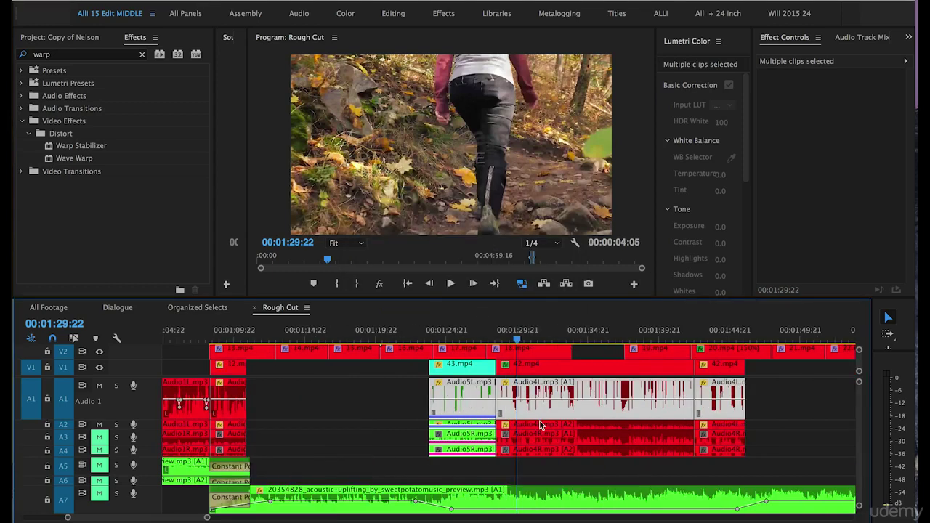
# - Deselect the clips, inspect their waveforms on track A1, and play back the Audio4L.mp3 dialogue from 00:01:29:22
pyautogui.click(324, 406)
pyautogui.press('=')
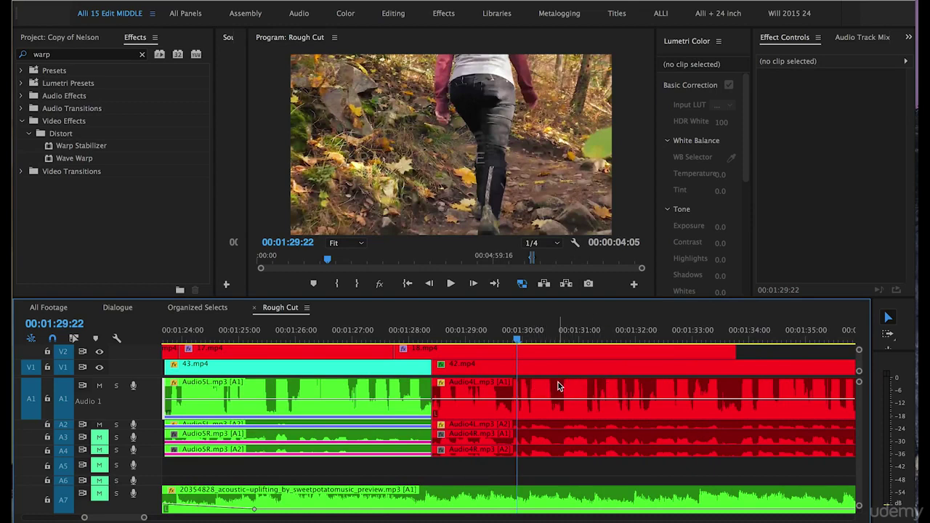
pyautogui.press('-')
pyautogui.press('-')
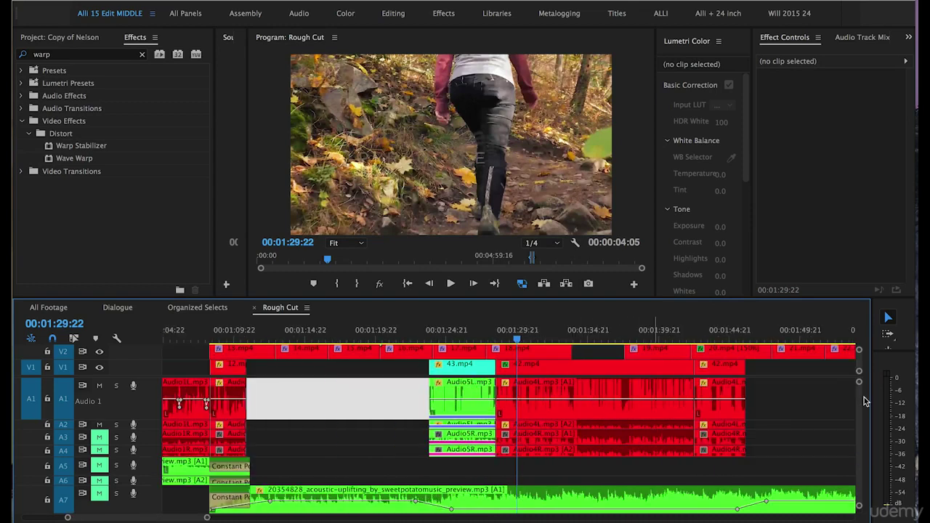
pyautogui.press('XF86AudioLowerVolume')
pyautogui.press('XF86AudioLowerVolume')
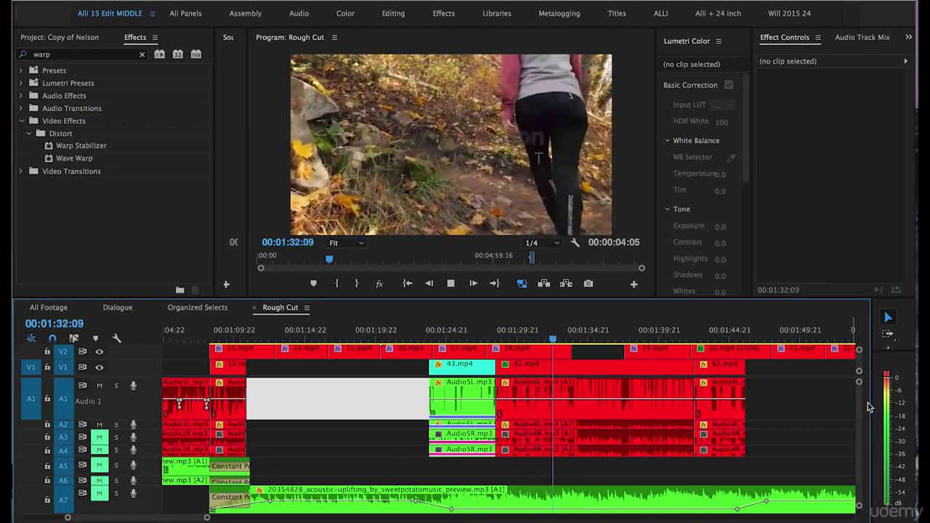
pyautogui.press('space')
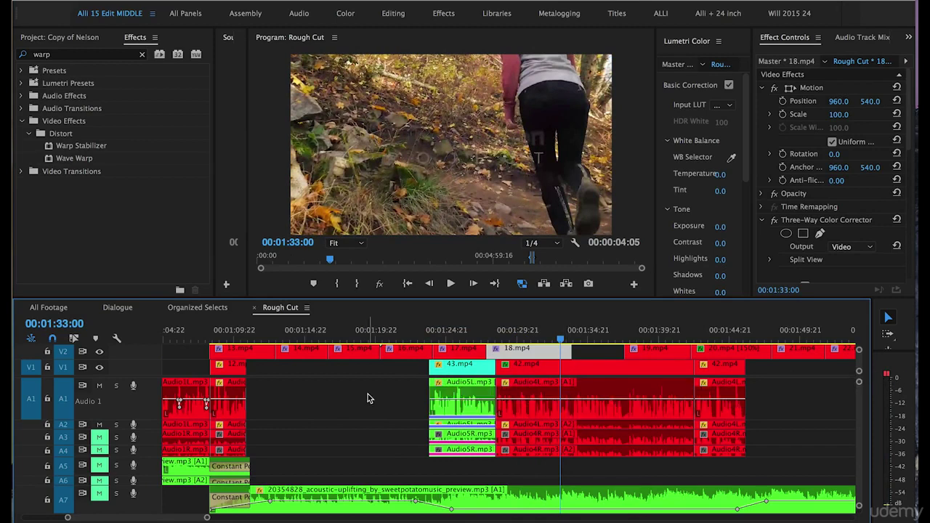
# - Move the playhead over the Audio3L.mp3 clip, near 00:02:12:17, and sample its dialogue level
pyautogui.scroll(-2, 367, 394)
pyautogui.press('-')
pyautogui.scroll(-5, 685, 416)
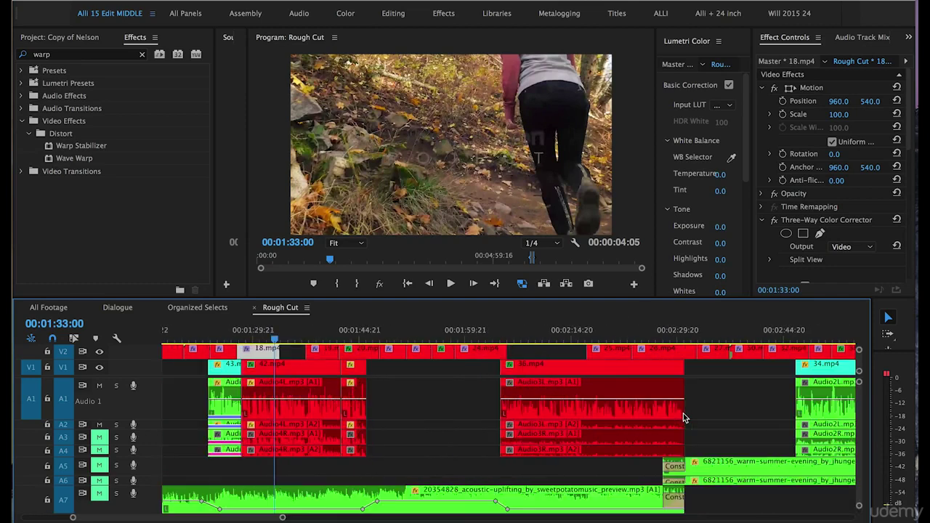
pyautogui.click(552, 333)
pyautogui.press('space')
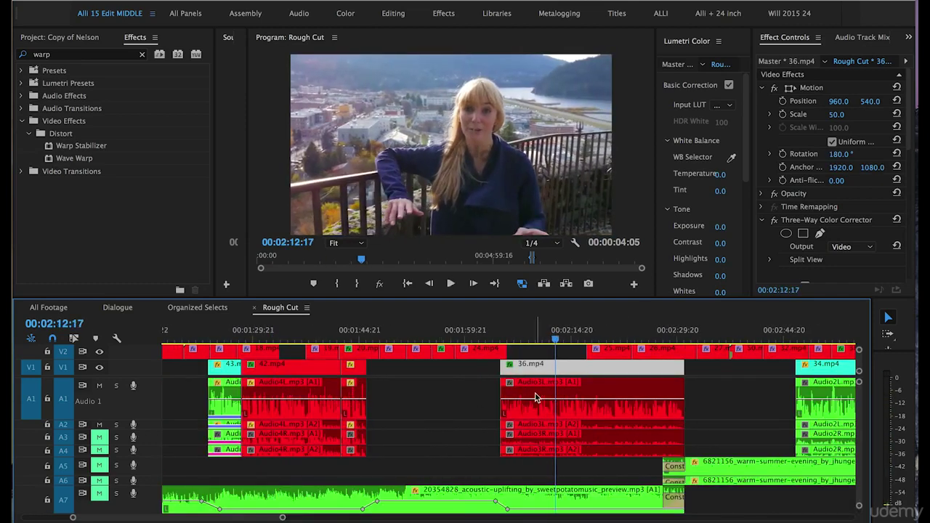
# - Raise the gain of the Audio3L.mp3 clip on track A1 by 7 dB and play it back to check the level
pyautogui.click(535, 393)
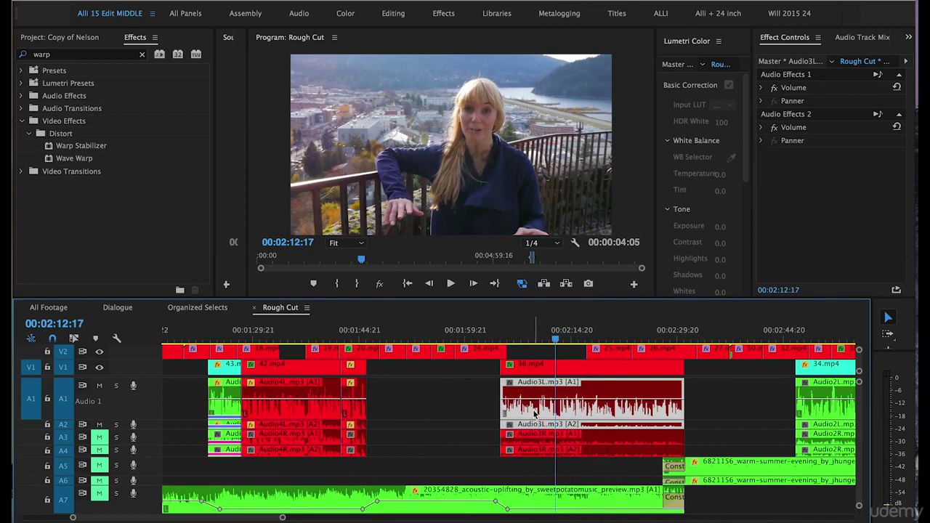
pyautogui.rightClick(534, 414)
pyautogui.click(560, 413)
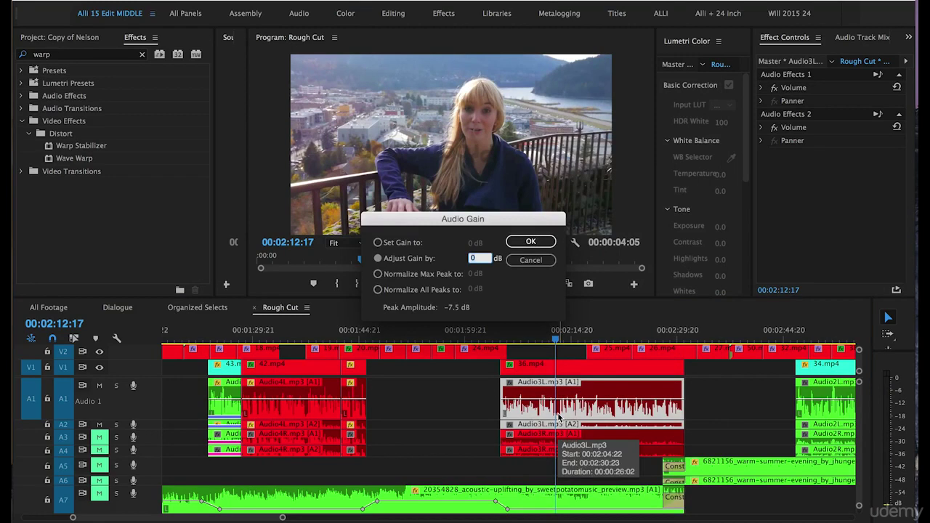
pyautogui.press('Return')
pyautogui.press('space')
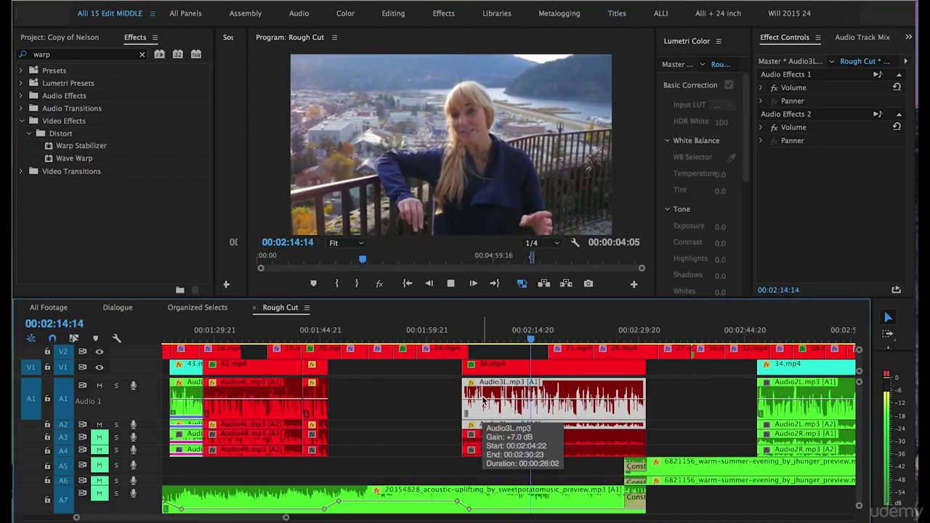
pyautogui.press('space')
pyautogui.press('space')
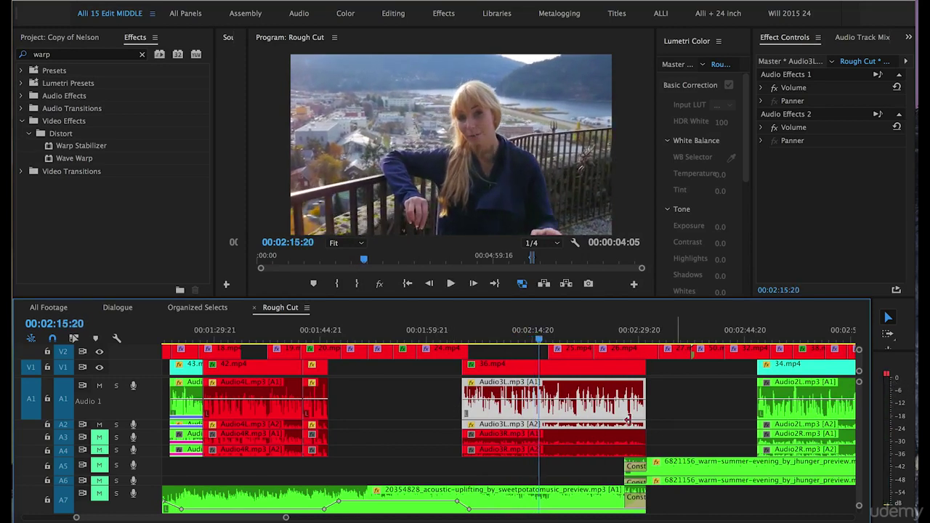
# - Lower the gain of the Audio3L.mp3 clip by 2 dB and play it back from 00:02:15:20
pyautogui.rightClick(489, 406)
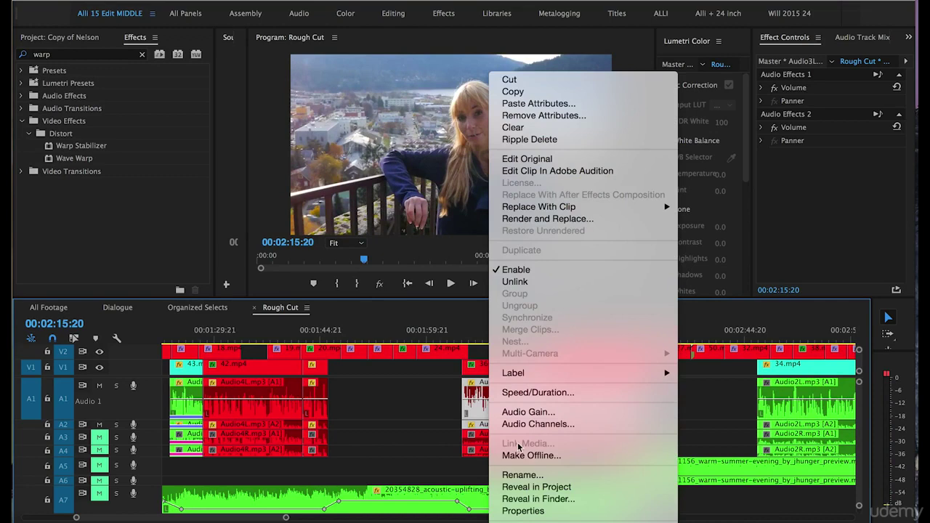
pyautogui.click(529, 412)
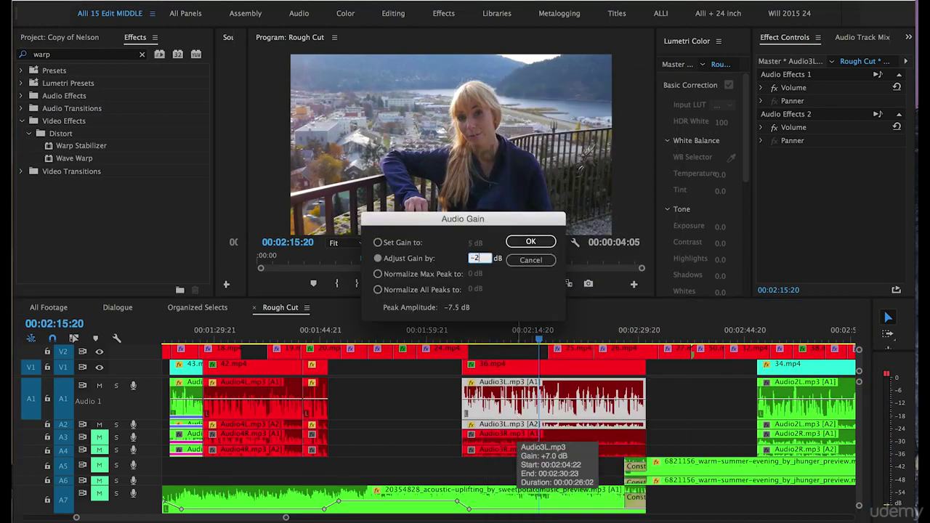
pyautogui.write('-2')
pyautogui.click(531, 242)
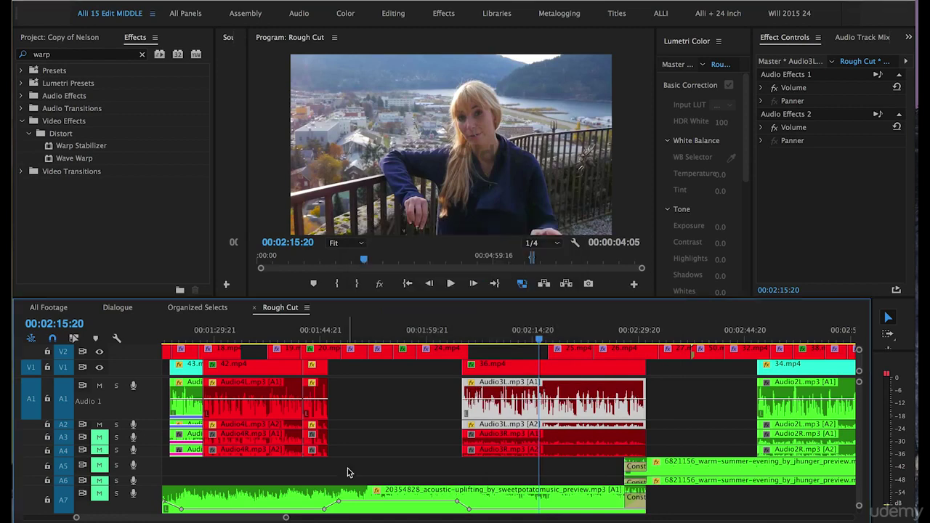
pyautogui.press('space')
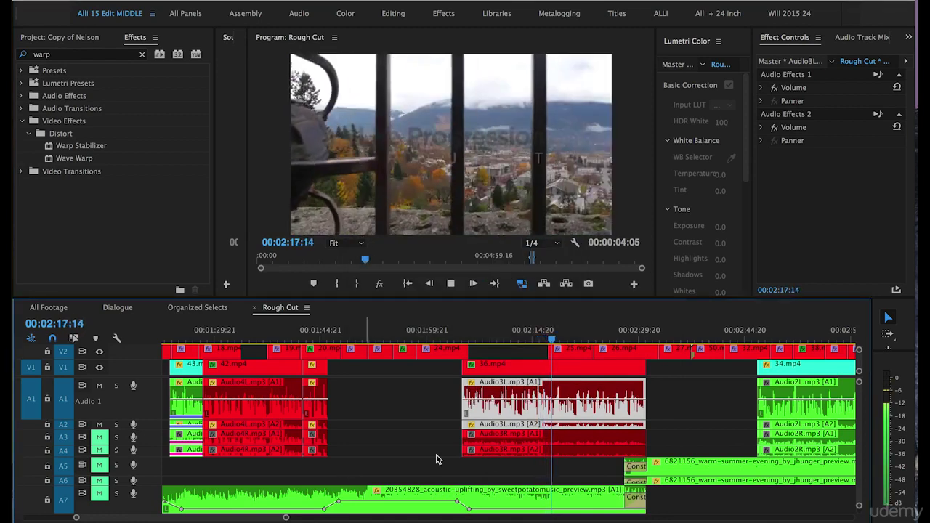
pyautogui.press('space')
# - Move the playhead to 00:02:52:15, over the Audio2L.mp3 clip, and play its dialogue to check the level
pyautogui.hscroll(1, 520, 410)
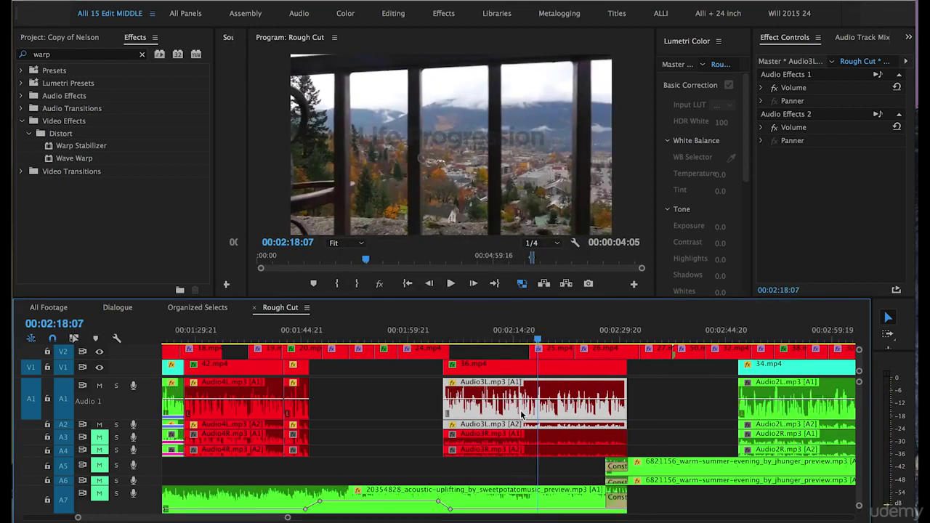
pyautogui.press('-')
pyautogui.hscroll(1, 607, 399)
pyautogui.hscroll(3, 608, 399)
pyautogui.click(558, 339)
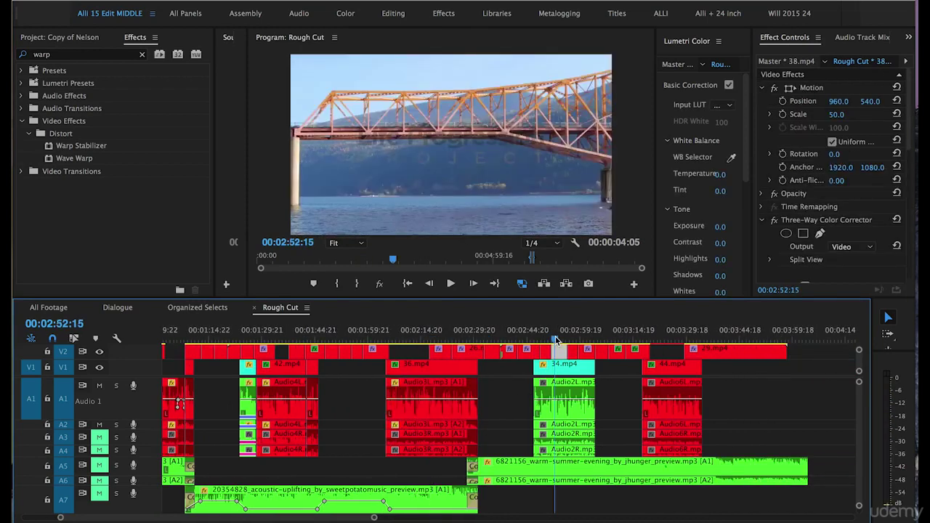
pyautogui.press('=')
pyautogui.press('=')
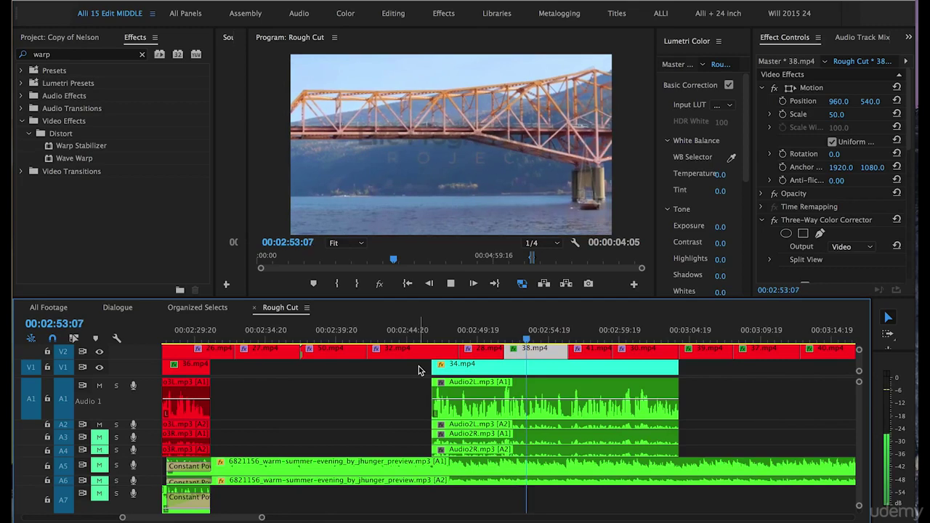
pyautogui.press('space')
# - Raise the gain of the Audio2L.mp3 clip on track A1 by 5 dB and play it back from 00:02:54:06
pyautogui.moveTo(407, 385); pyautogui.dragTo(467, 422)
pyautogui.rightClick(468, 423)
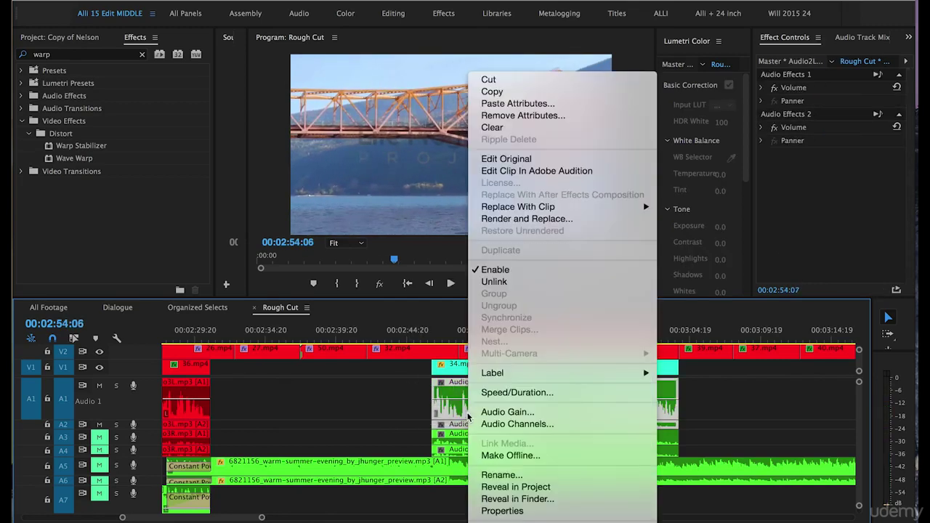
pyautogui.click(494, 414)
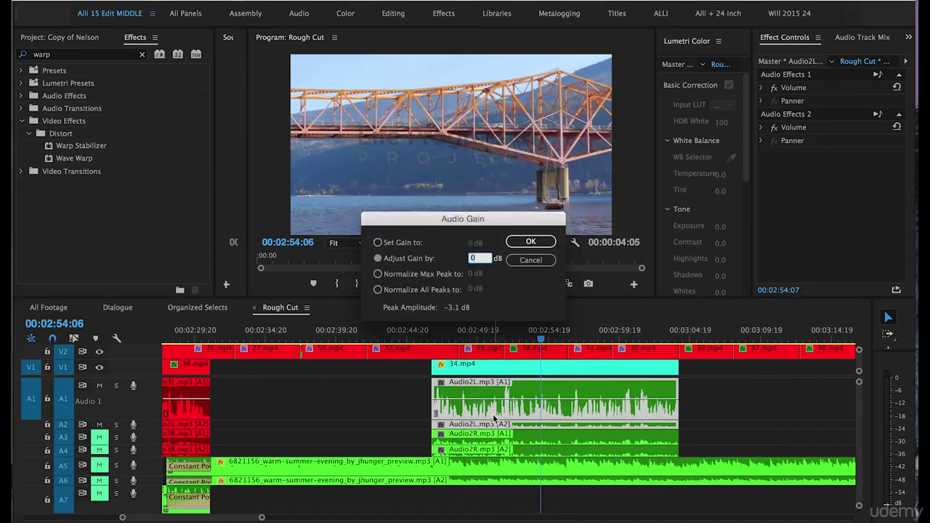
pyautogui.write('5')
pyautogui.press('Return')
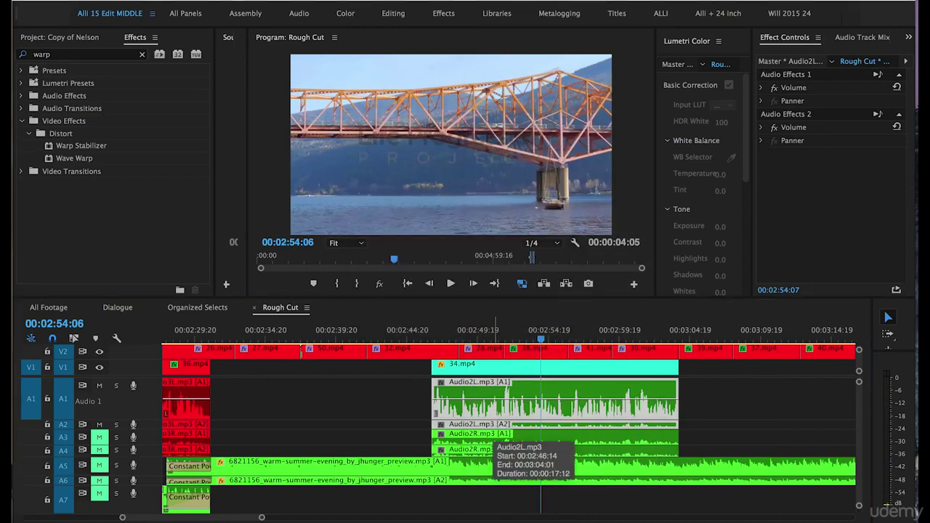
pyautogui.press('space')
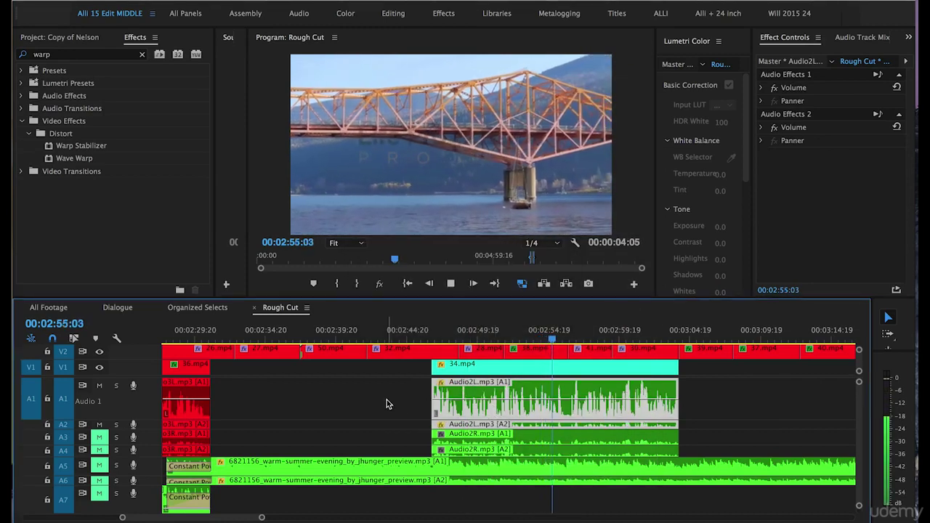
pyautogui.press('space')
# - Lower the gain of the Audio2L.mp3 clip by 1 dB and play it back from 00:02:56:04
pyautogui.click(402, 391)
pyautogui.moveTo(419, 405); pyautogui.dragTo(454, 426)
pyautogui.rightClick(454, 427)
pyautogui.click(480, 411)
pyautogui.write('-1')
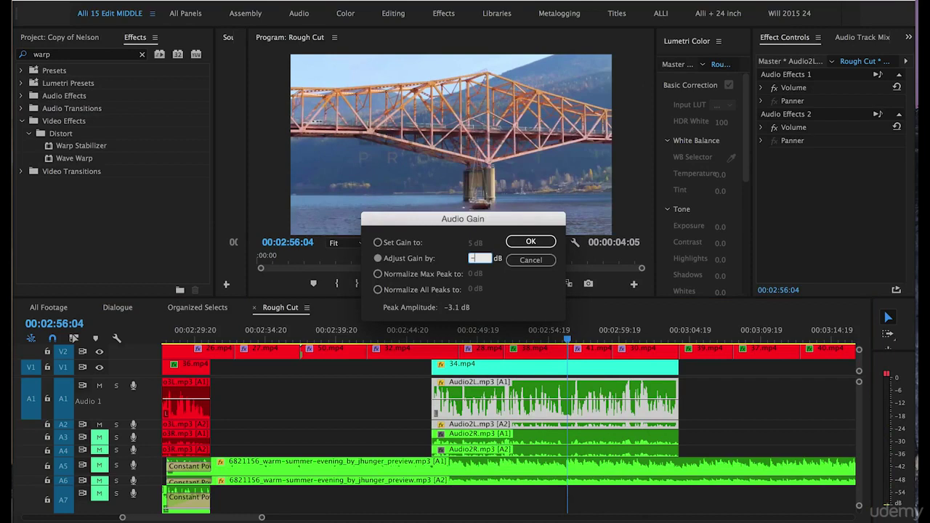
pyautogui.click(532, 244)
pyautogui.press('space')
pyautogui.press('space')
# - Locate the loud peak in the Audio2L.mp3 waveform and place the playhead just before it, at 00:02:51:15
pyautogui.press('=')
pyautogui.press('=')
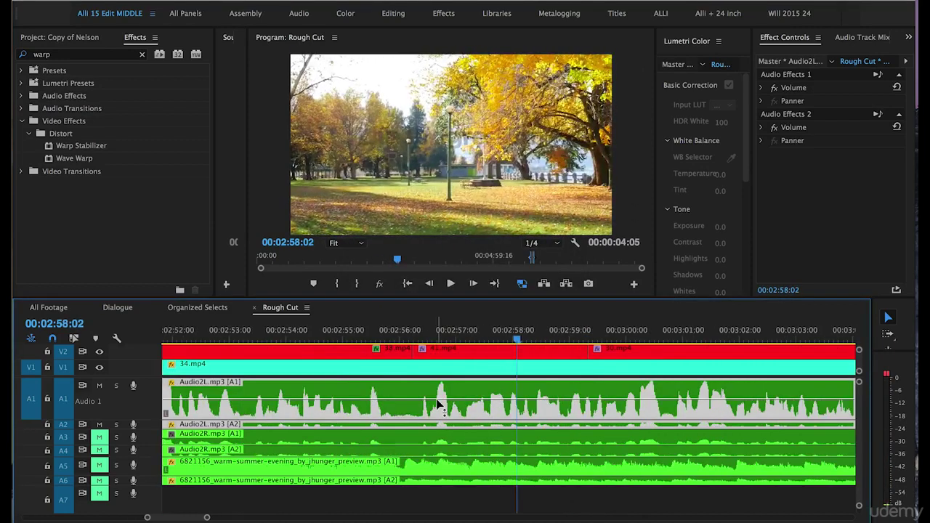
pyautogui.hscroll(-2, 439, 401)
pyautogui.click(230, 339)
pyautogui.press('=')
pyautogui.press('=')
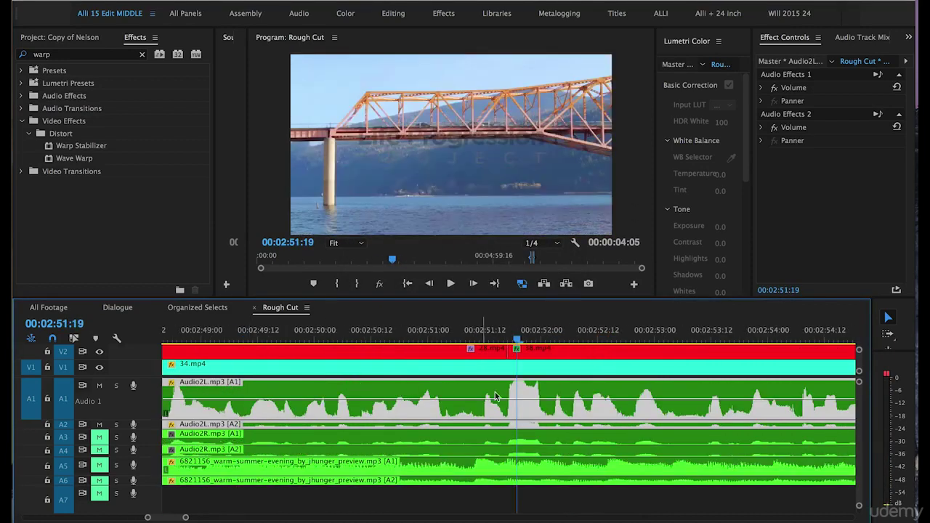
pyautogui.press('-')
pyautogui.click(451, 332)
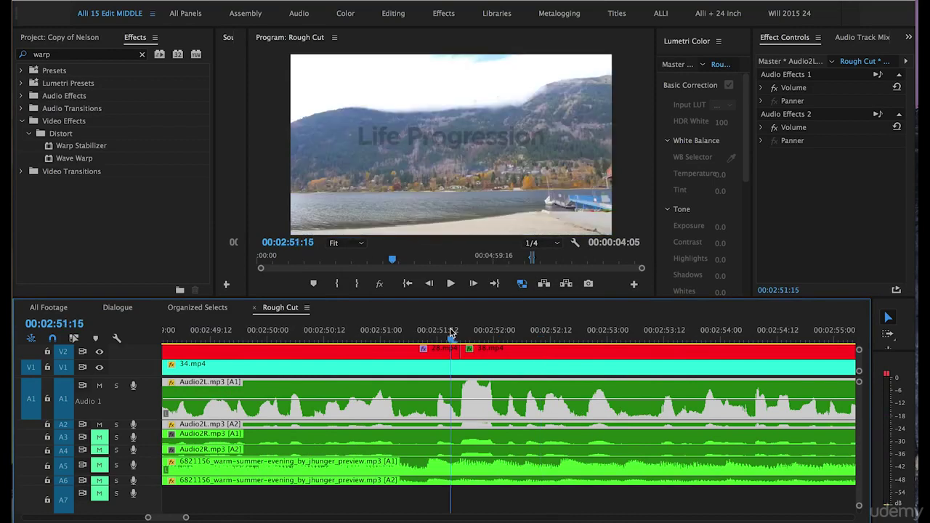
# - Increase the height of audio tracks A4 and A3 to show the Audio2R.mp3 waveforms more clearly around the peak
pyautogui.press('-')
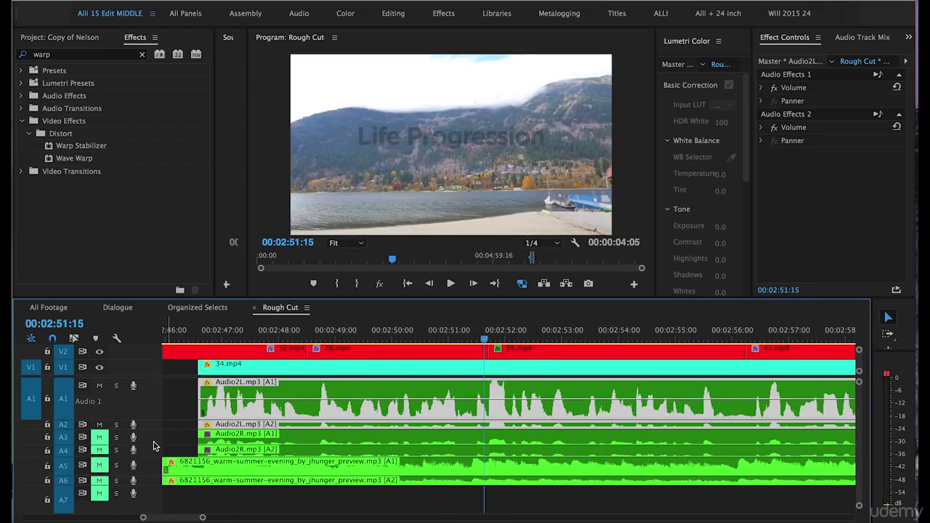
pyautogui.moveTo(155, 444); pyautogui.dragTo(155, 477)
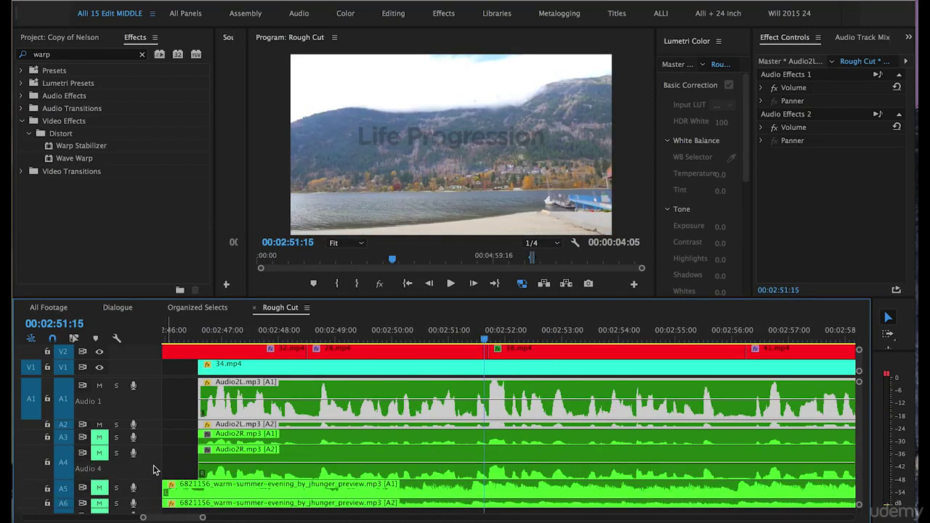
pyautogui.moveTo(149, 443); pyautogui.dragTo(148, 455)
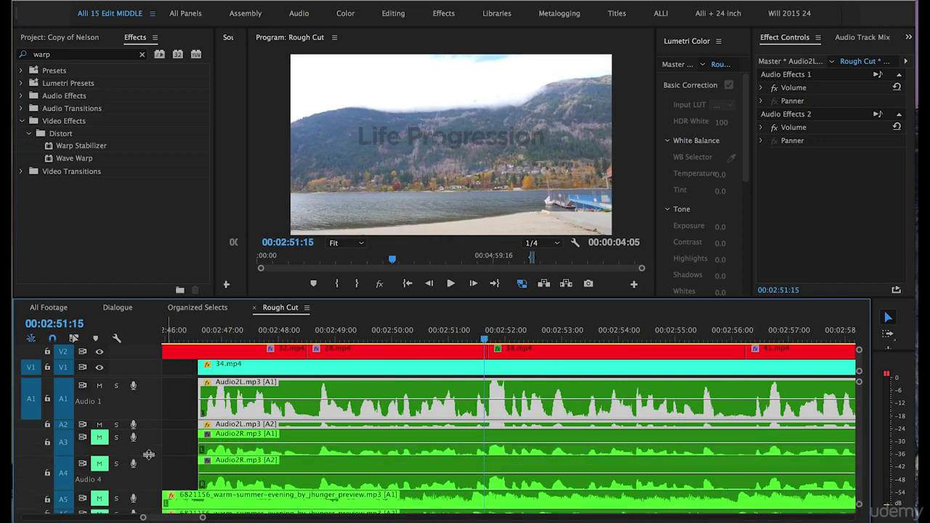
pyautogui.press('=')
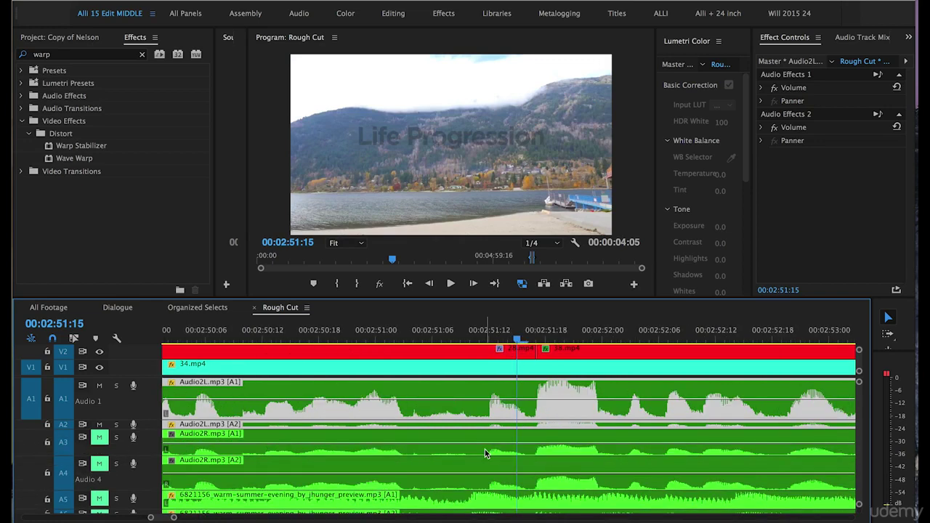
# - Cut the Audio2R.mp3 clips on tracks A3 and A4 just before and just after the loud peak
pyautogui.press('c')
pyautogui.click(528, 447)
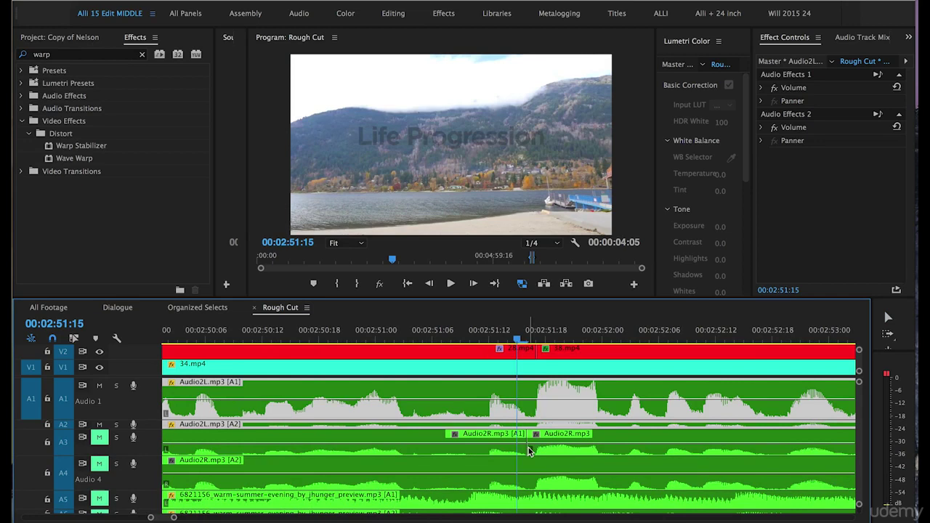
pyautogui.hotkey('ctrl', 'z')
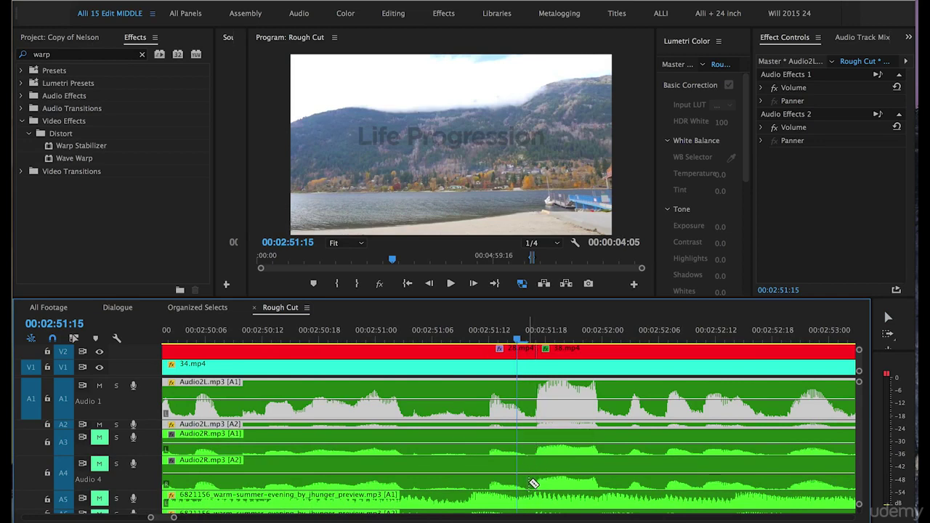
pyautogui.click(530, 446)
pyautogui.click(530, 472)
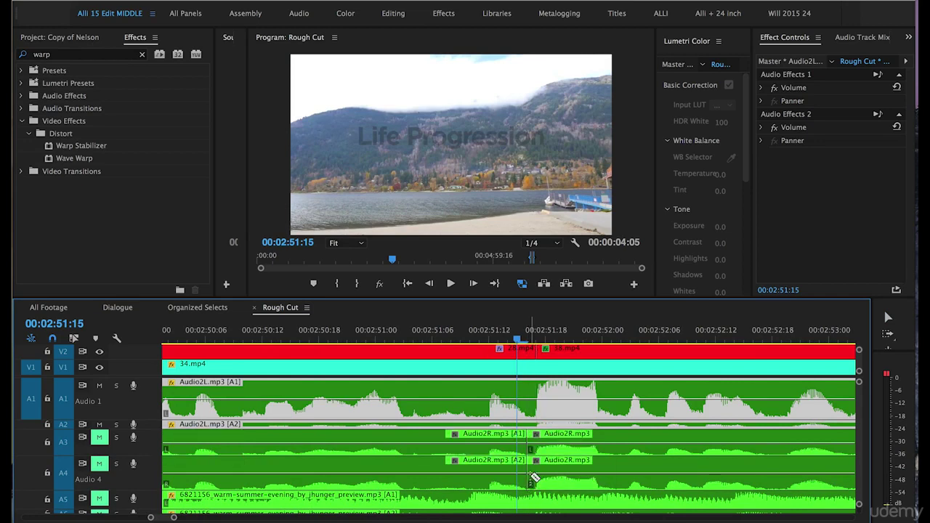
pyautogui.click(623, 483)
pyautogui.click(623, 447)
pyautogui.press('v')
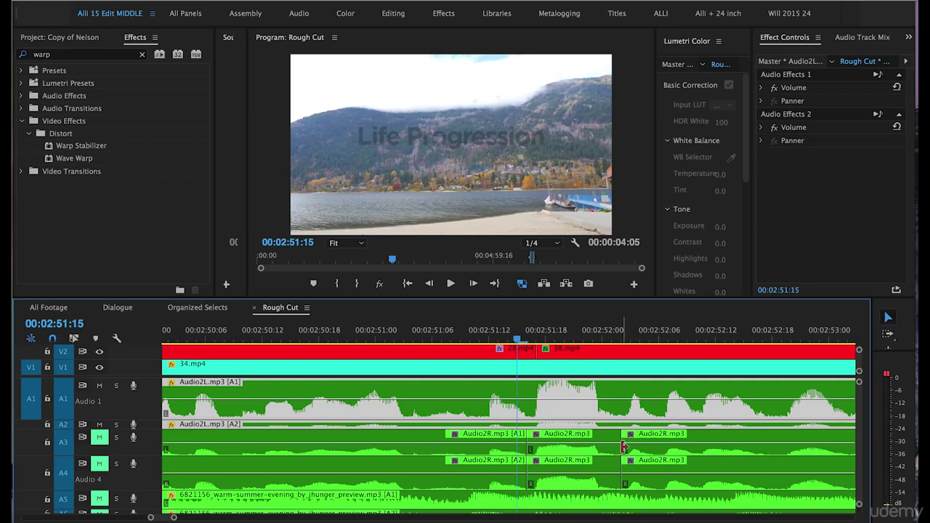
# - Raise the gain of the two short Audio2R.mp3 segments at the peak on tracks A3 and A4 by 12 dB
pyautogui.click(560, 452)
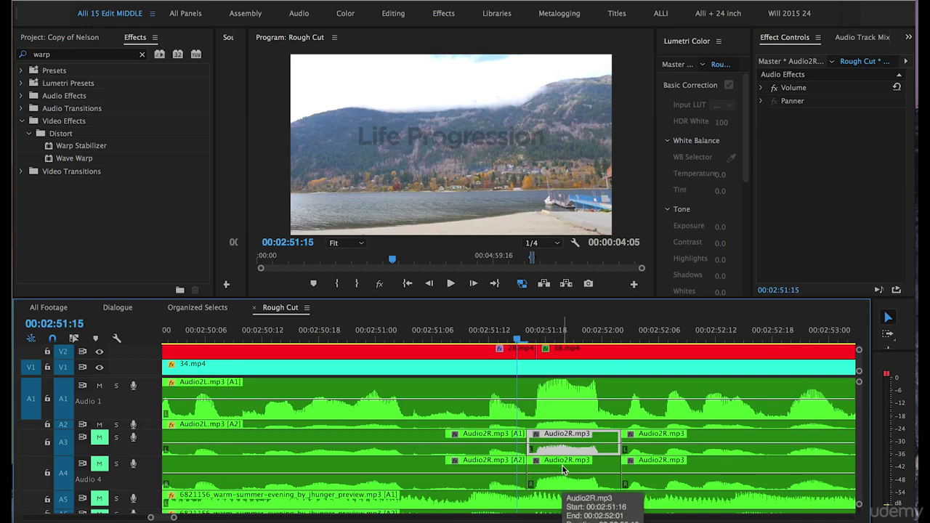
pyautogui.keyDown('shift'); pyautogui.click(562, 466); pyautogui.keyUp('shift')
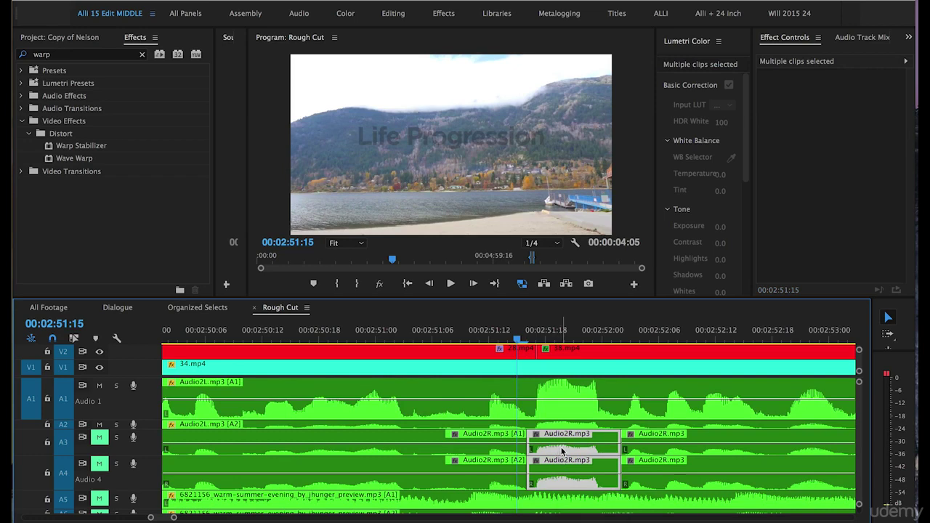
pyautogui.rightClick(562, 451)
pyautogui.click(584, 428)
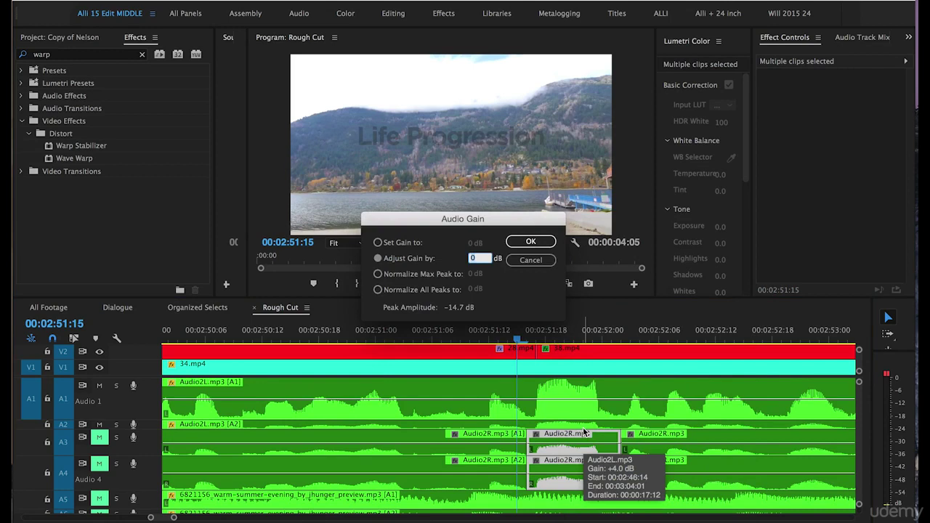
pyautogui.write('12')
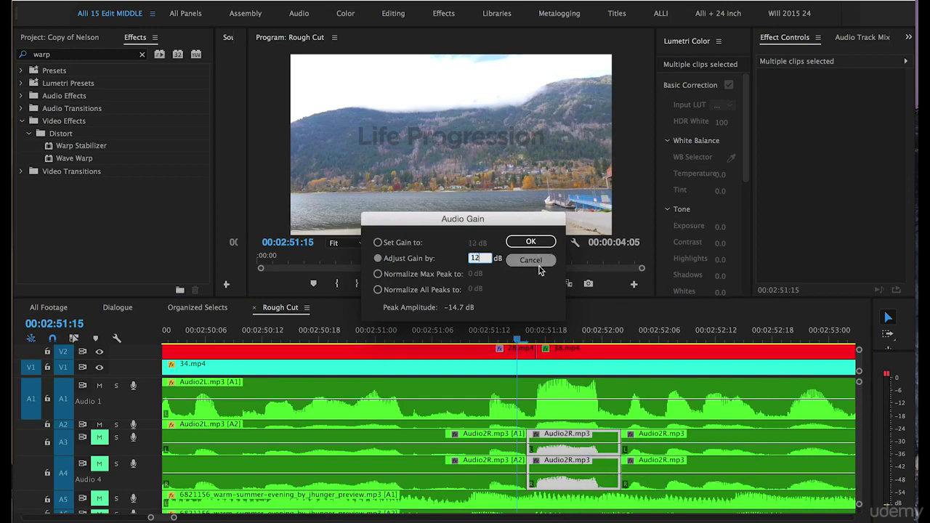
pyautogui.click(531, 241)
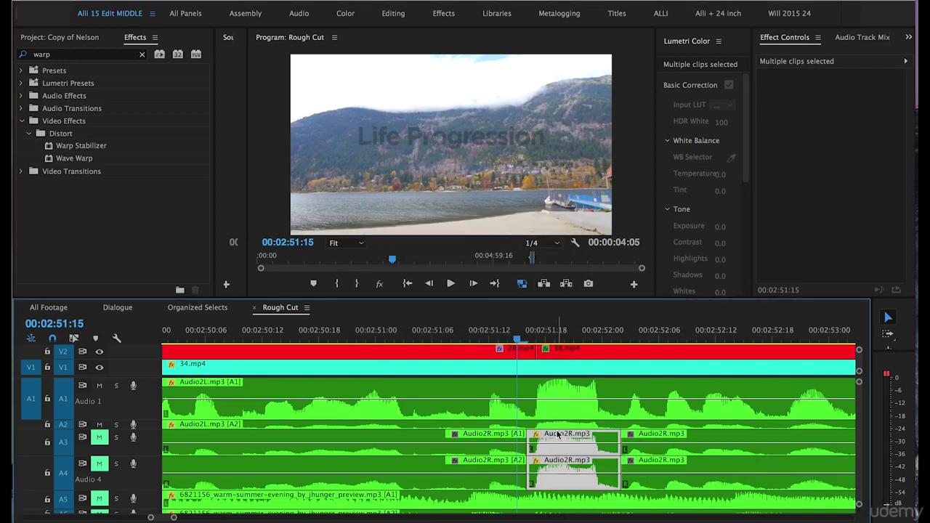
# - Overwrite the Audio2L.mp3 peak on tracks A1 and A2 with the boosted Audio2R.mp3 segments and place the playhead just before them, at 00:02:51:10
pyautogui.moveTo(560, 435); pyautogui.dragTo(566, 398)
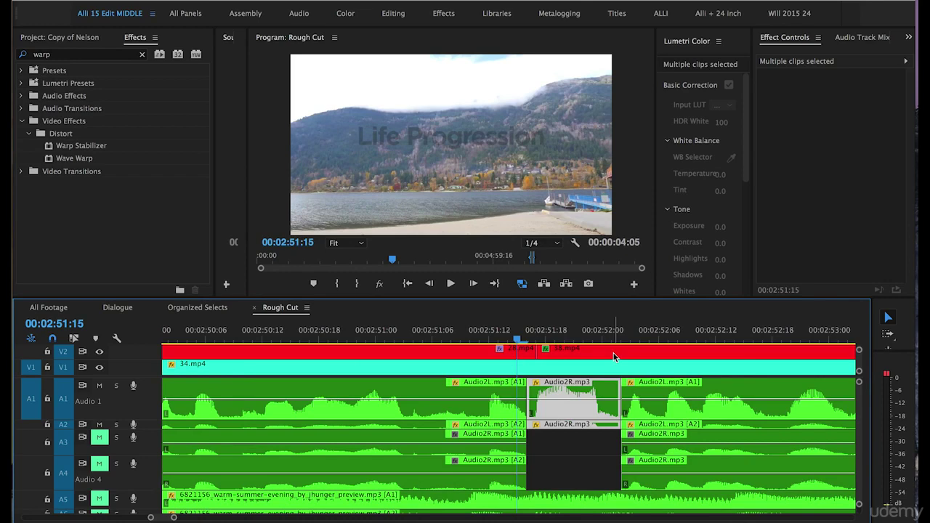
pyautogui.click(472, 333)
pyautogui.press('-')
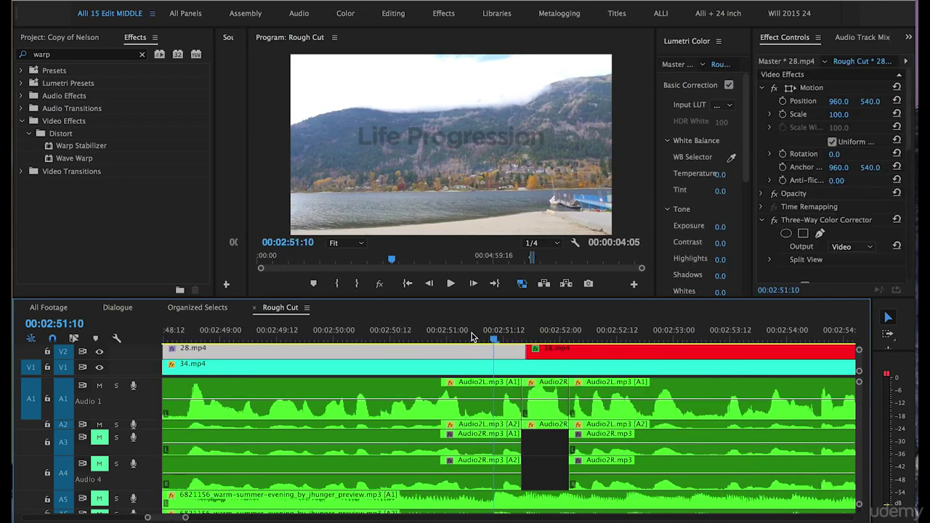
# - Raise the system volume for listening to the edited dialogue
pyautogui.press('XF86AudioRaiseVolume')
pyautogui.press('XF86AudioRaiseVolume')
pyautogui.press('XF86AudioRaiseVolume')
pyautogui.press('XF86AudioRaiseVolume')
pyautogui.press('XF86AudioRaiseVolume')
pyautogui.press('XF86AudioRaiseVolume')
pyautogui.press('XF86AudioRaiseVolume')
pyautogui.press('XF86AudioRaiseVolume')
pyautogui.press('XF86AudioRaiseVolume')
pyautogui.press('XF86AudioRaiseVolume')
pyautogui.press('XF86AudioRaiseVolume')
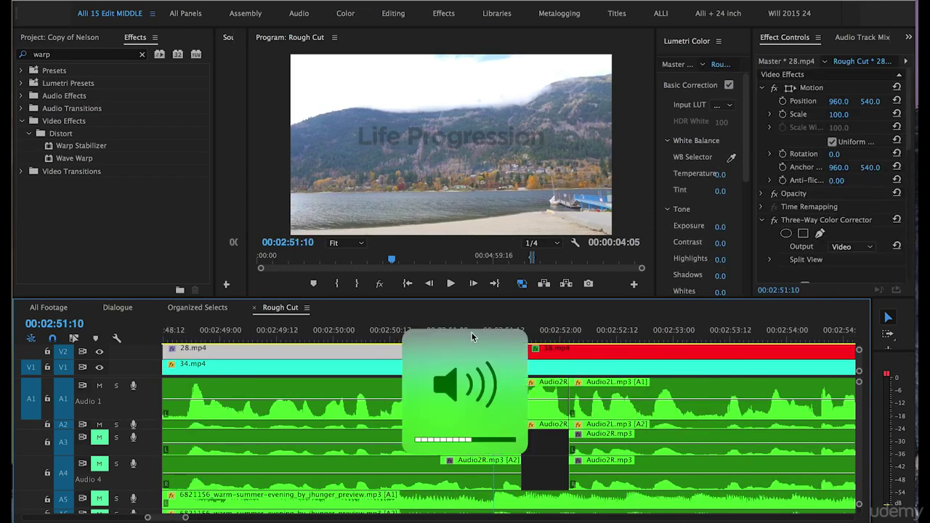
# - Increase the height of audio track A1 to show the dialogue waveforms in more detail
pyautogui.click(550, 458)
pyautogui.moveTo(153, 420); pyautogui.dragTo(152, 442)
pyautogui.press('=')
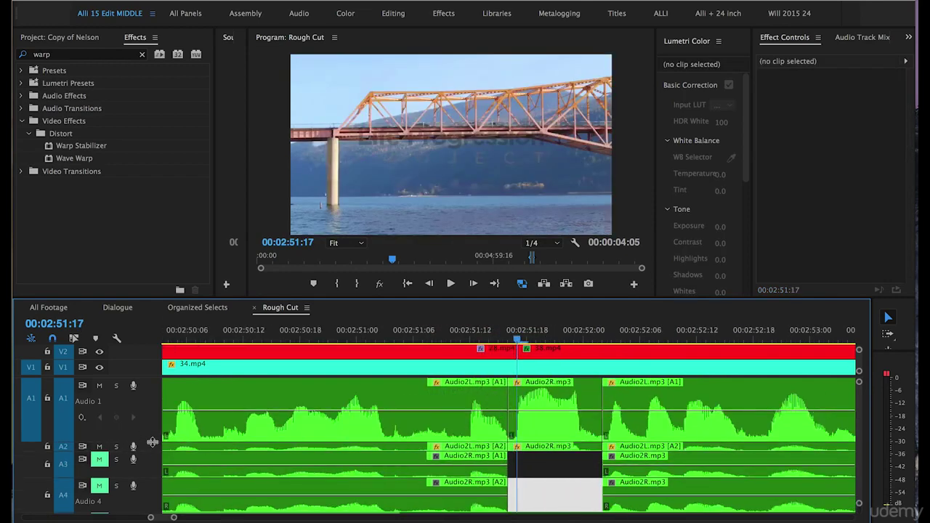
pyautogui.press('-')
# - Place the playhead near the start of the 44.mp4 clip, at 00:03:19:14
pyautogui.click(201, 447)
pyautogui.press('-')
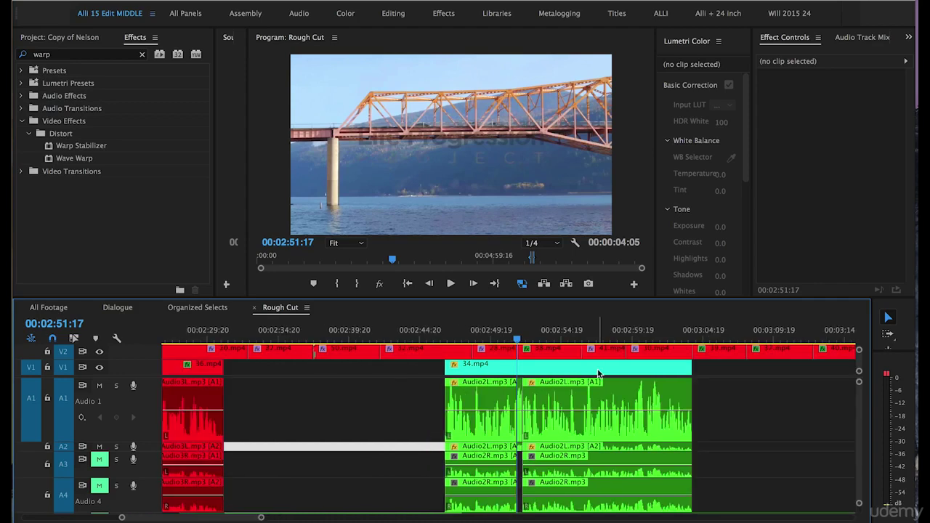
pyautogui.press('-')
pyautogui.click(716, 335)
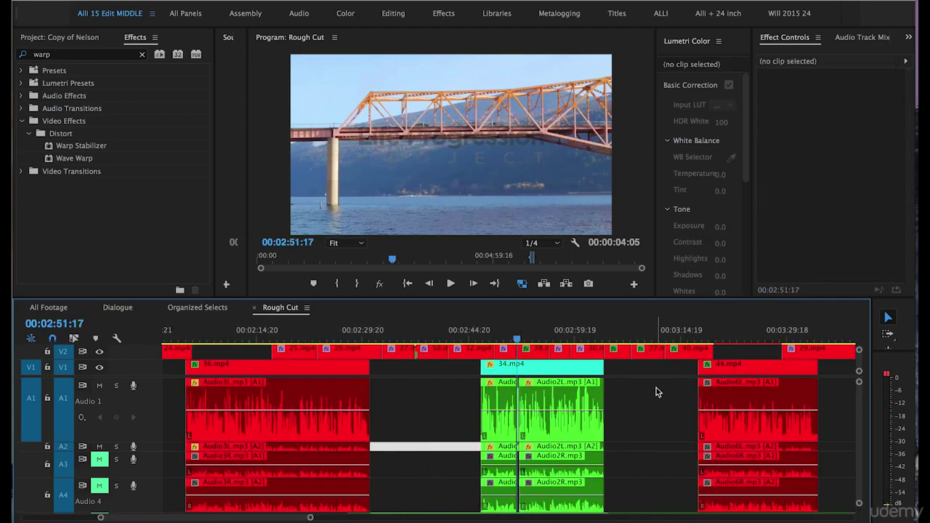
pyautogui.click(716, 334)
pyautogui.press('-')
pyautogui.press('=')
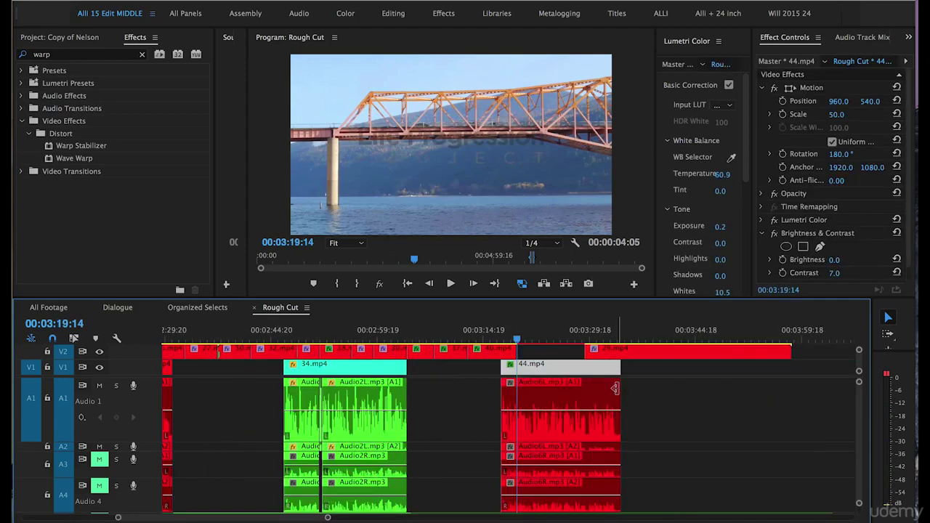
# - Raise the gain of the Audio6L.mp3 clip by 5 dB and play it back from 00:03:19:14
pyautogui.press('=')
pyautogui.moveTo(783, 401); pyautogui.dragTo(666, 435)
pyautogui.rightClick(599, 427)
pyautogui.click(625, 409)
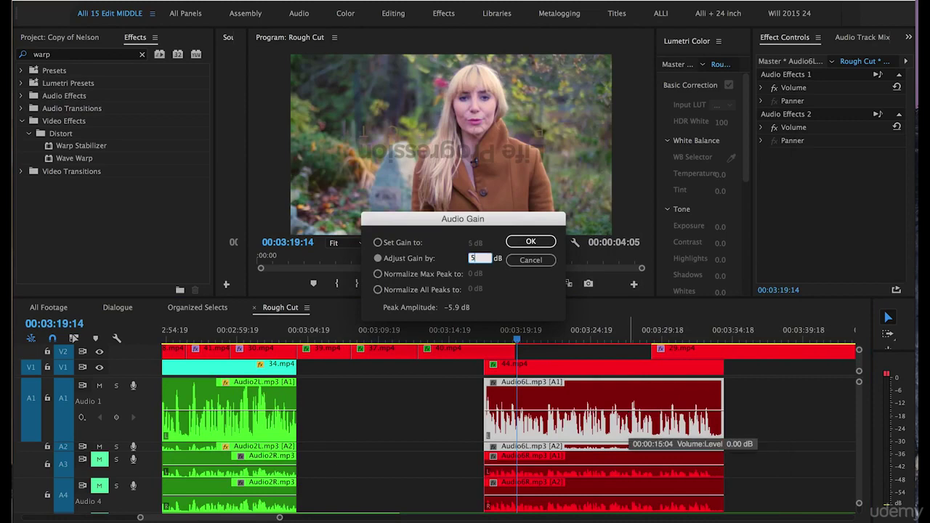
pyautogui.write('5')
pyautogui.press('Return')
pyautogui.press('space')
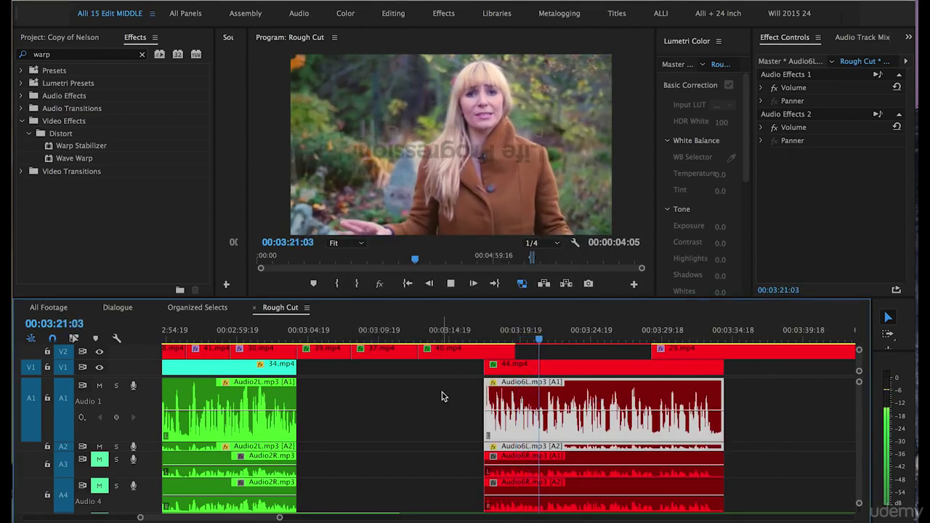
pyautogui.press('space')
# - Lower the gain of the Audio6L.mp3 clip by 1 dB and play it back from 00:03:22:14
pyautogui.rightClick(500, 426)
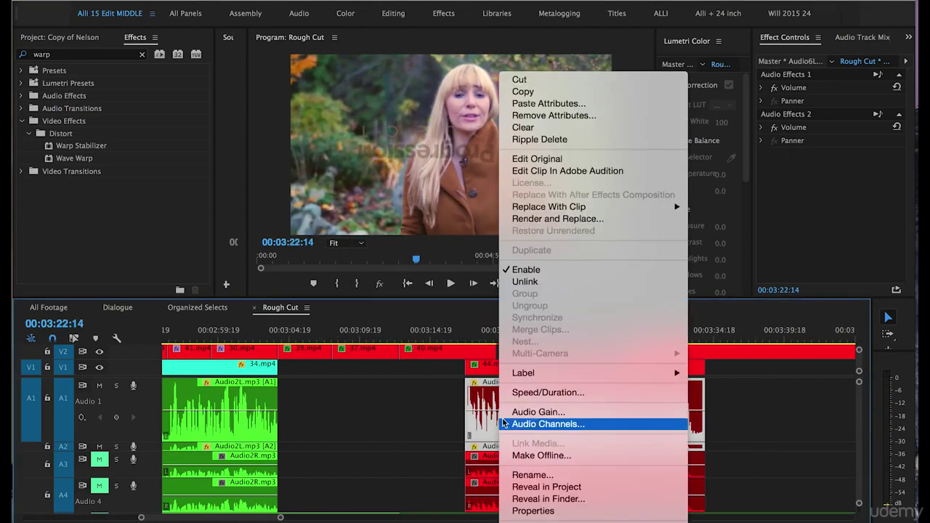
pyautogui.click(541, 412)
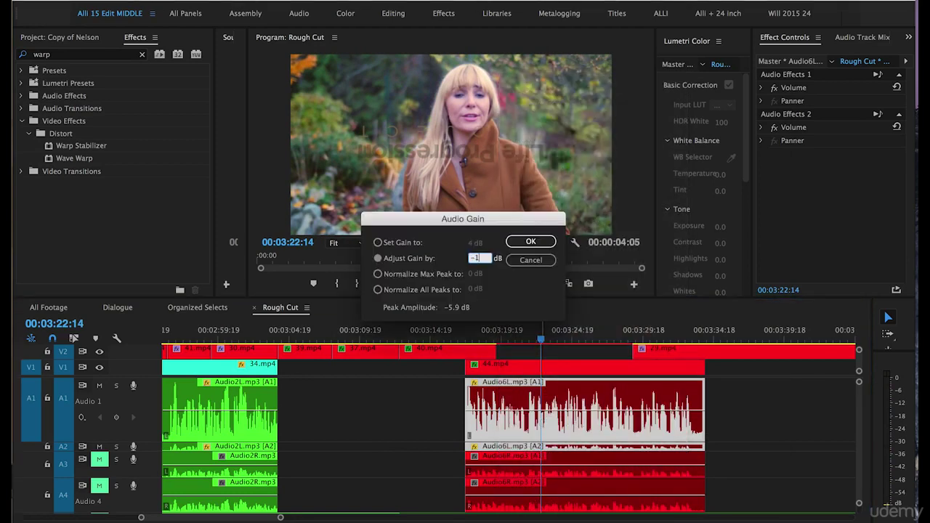
pyautogui.write('-1')
pyautogui.click(519, 241)
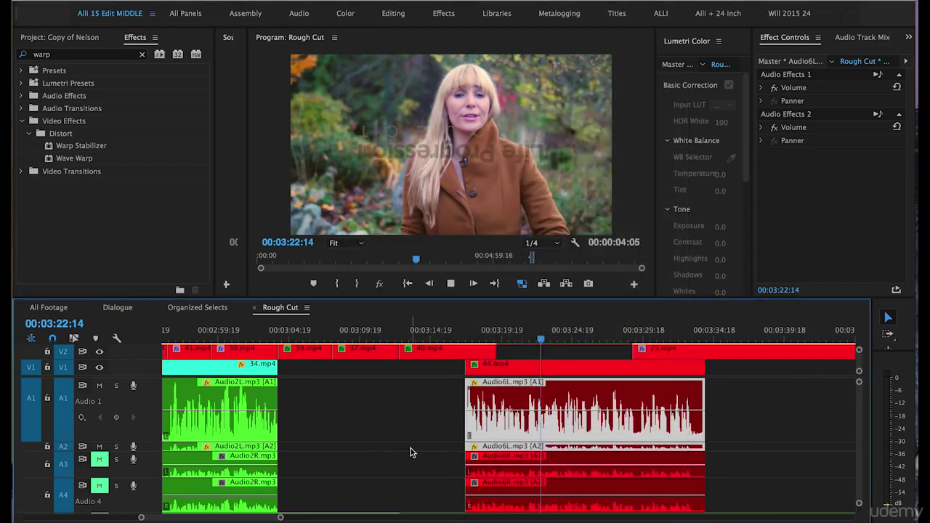
pyautogui.press('space')
pyautogui.press('space')
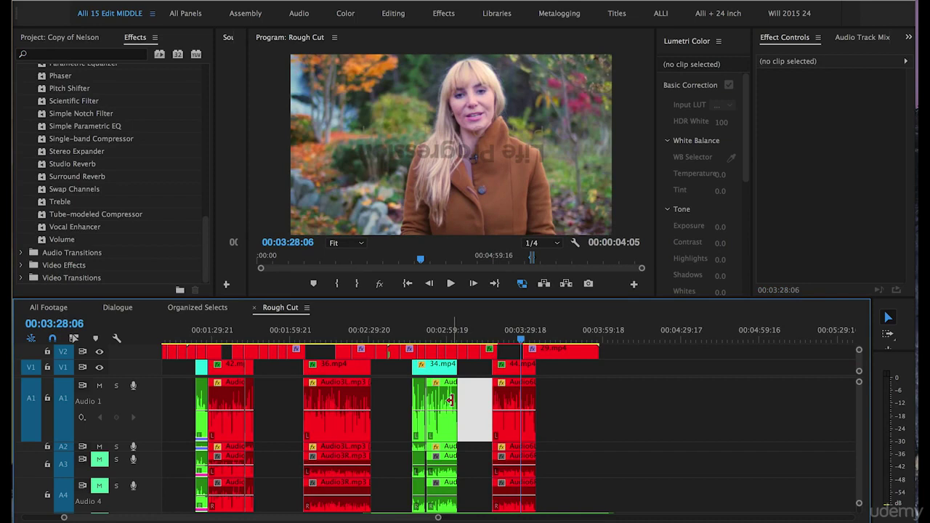
# - Try raising the volume line of the whole Audio6L.mp3 clip on track A1 as far as 6.02 dB
pyautogui.press('=')
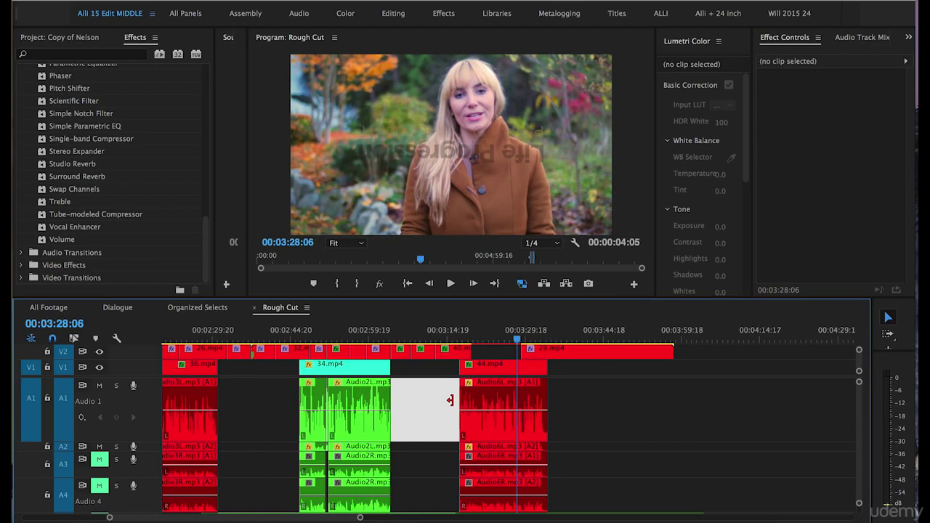
pyautogui.press('=')
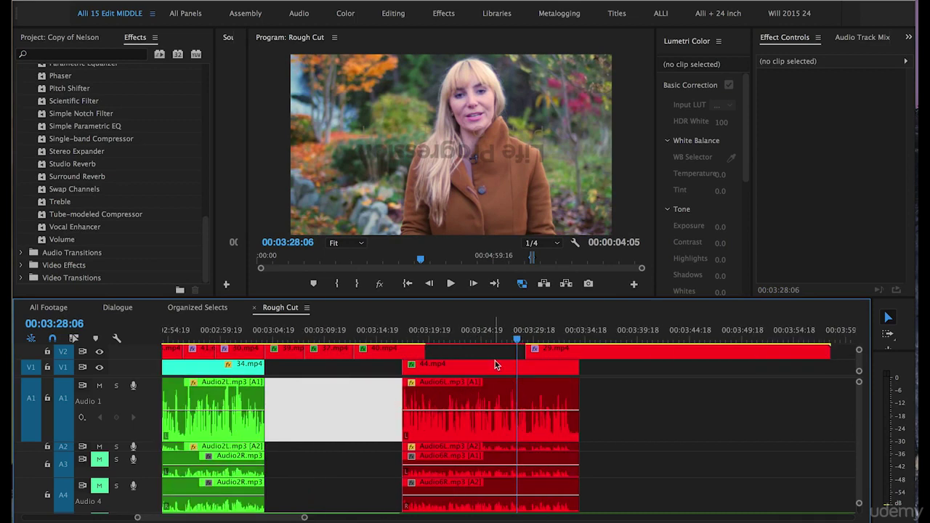
pyautogui.press('=')
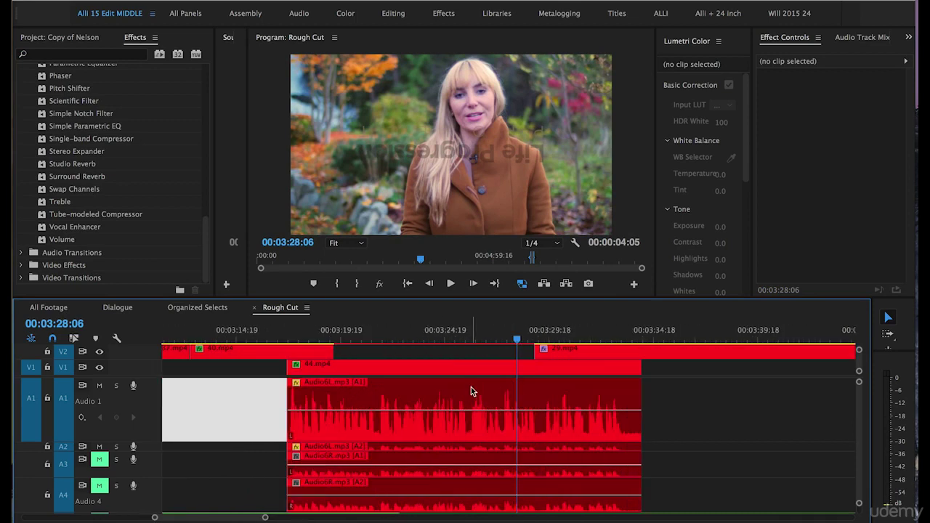
pyautogui.click(404, 416)
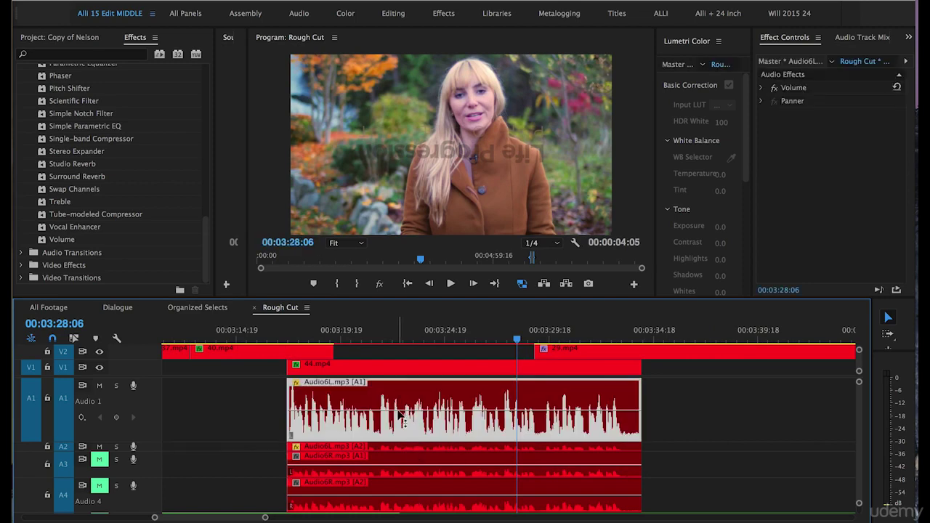
pyautogui.moveTo(405, 416); pyautogui.dragTo(461, 383)
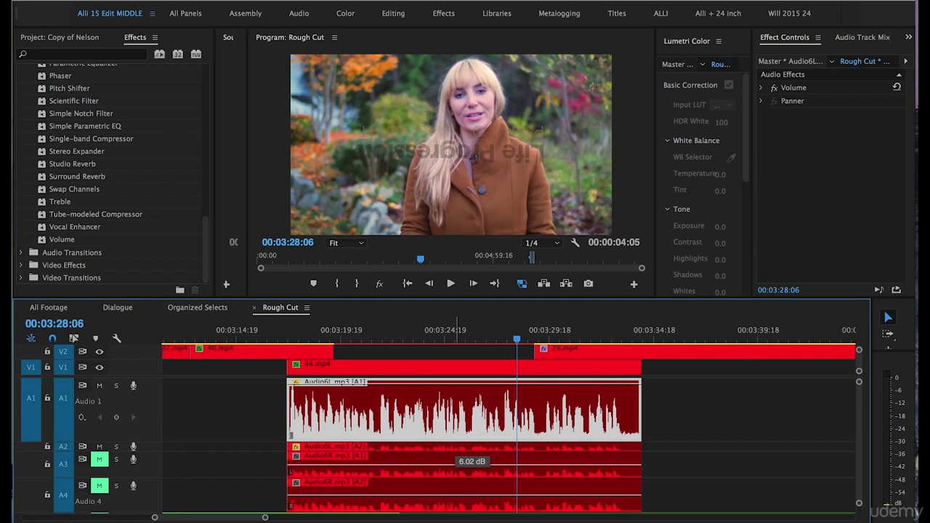
pyautogui.moveTo(461, 382); pyautogui.dragTo(457, 390)
pyautogui.press('-')
pyautogui.press('-')
pyautogui.press('-')
pyautogui.click(624, 397)
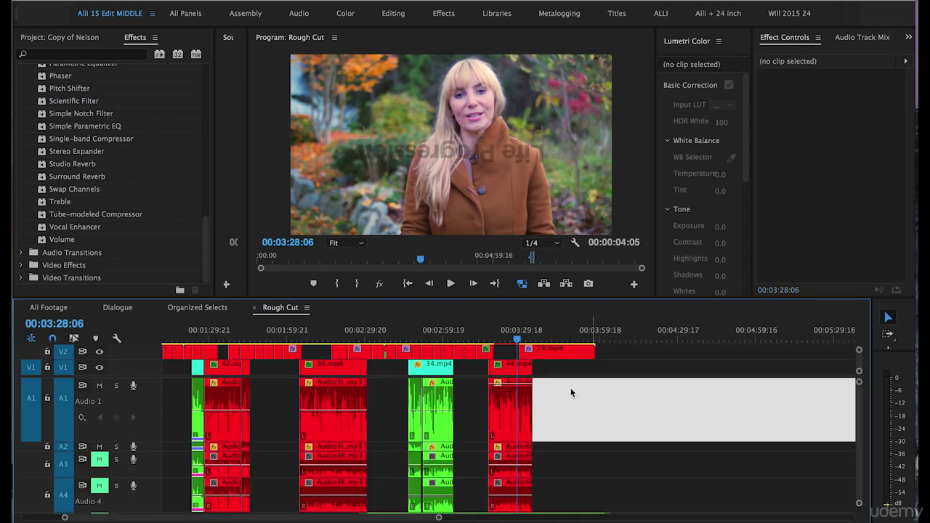
# - Add three volume keyframes to the Audio6L.mp3 clip on track A1 around 00:03:28:06 and shift the middle one up and down
pyautogui.click(510, 411)
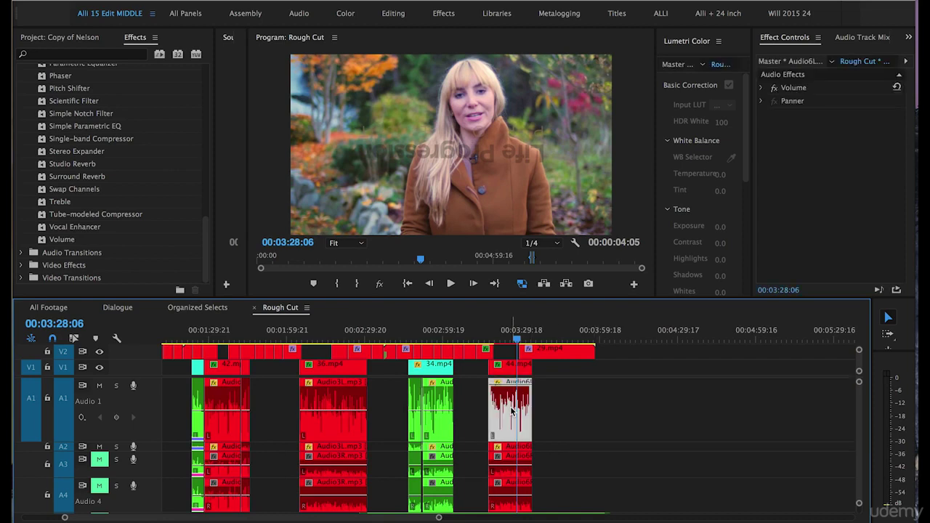
pyautogui.press('=')
pyautogui.press('=')
pyautogui.press('=')
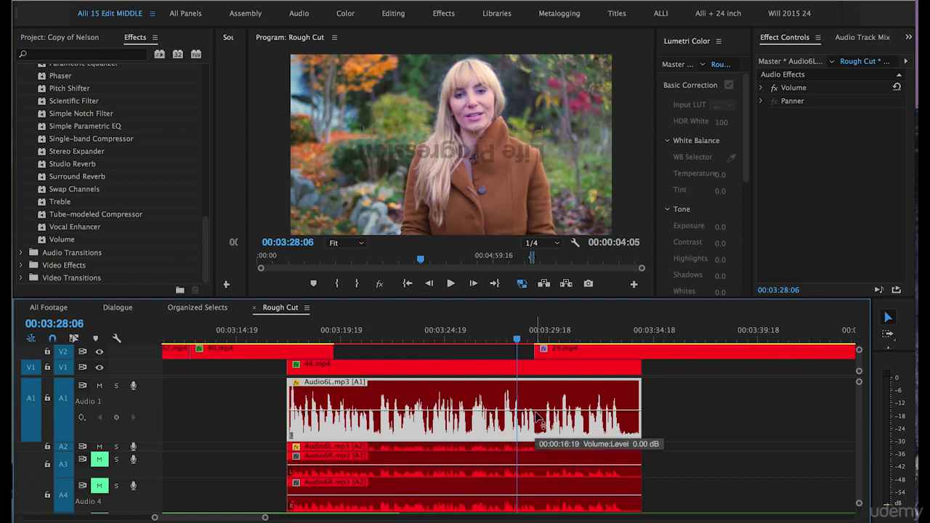
pyautogui.press('=')
pyautogui.press('=')
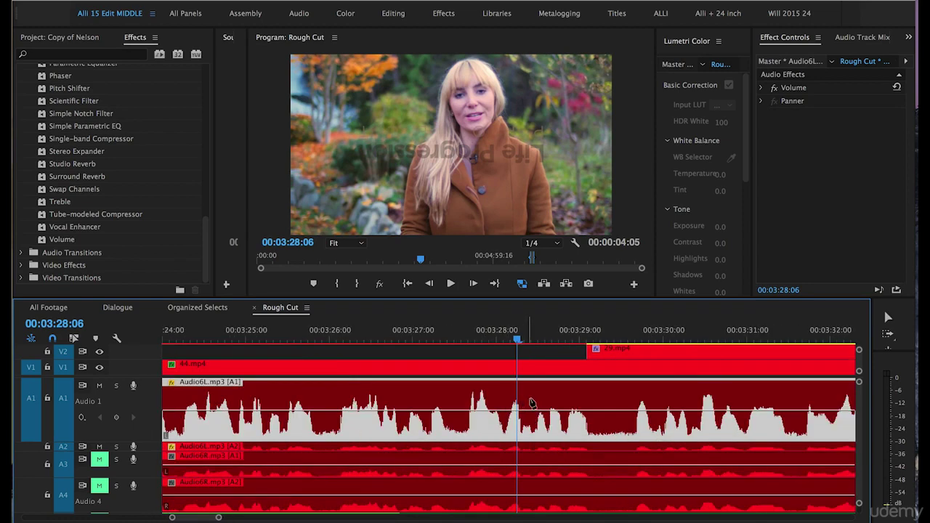
pyautogui.keyDown('ctrl'); pyautogui.click(491, 410); pyautogui.keyUp('ctrl')
pyautogui.keyDown('ctrl'); pyautogui.click(569, 411); pyautogui.keyUp('ctrl')
pyautogui.moveTo(528, 410); pyautogui.dragTo(528, 393)
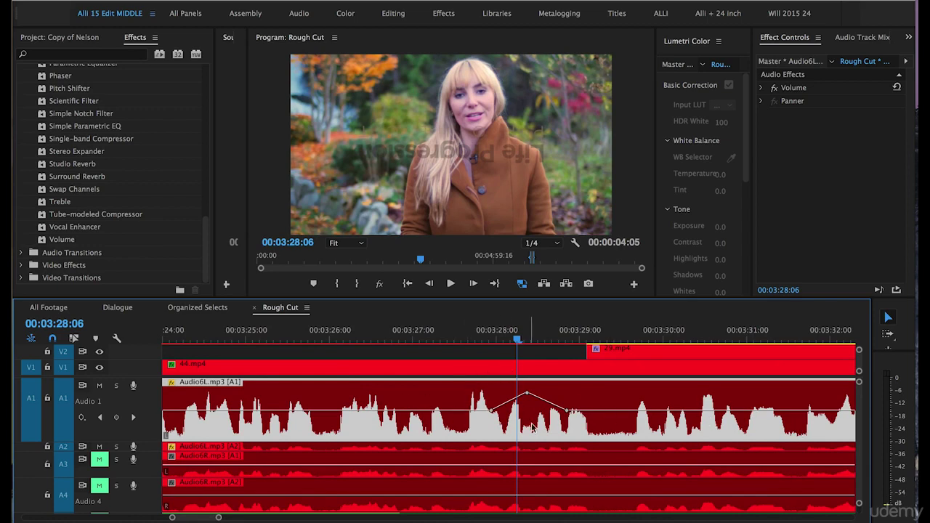
pyautogui.moveTo(525, 393); pyautogui.dragTo(536, 402)
pyautogui.moveTo(521, 411); pyautogui.dragTo(524, 415)
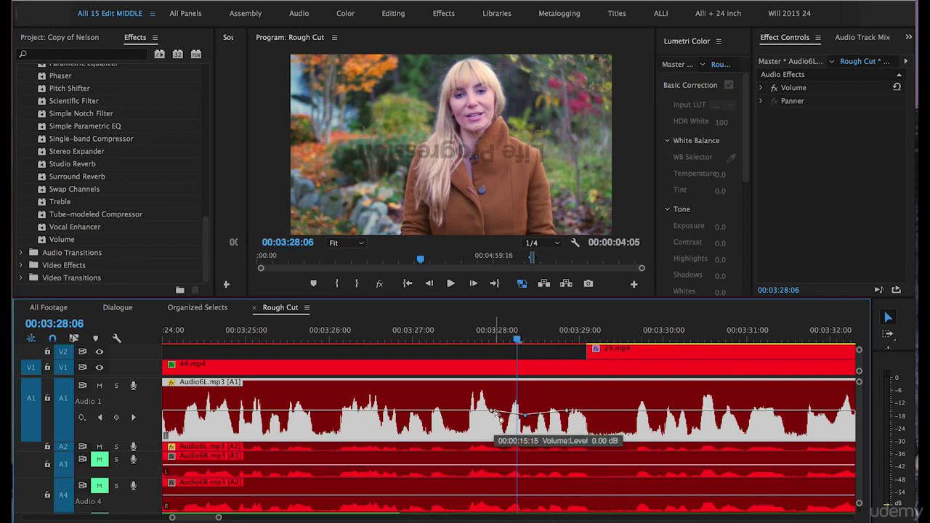
# - Delete the volume keyframes around 00:03:28:06 from the Audio6L.mp3 clip on track A1 and deselect the clip
pyautogui.press('Delete')
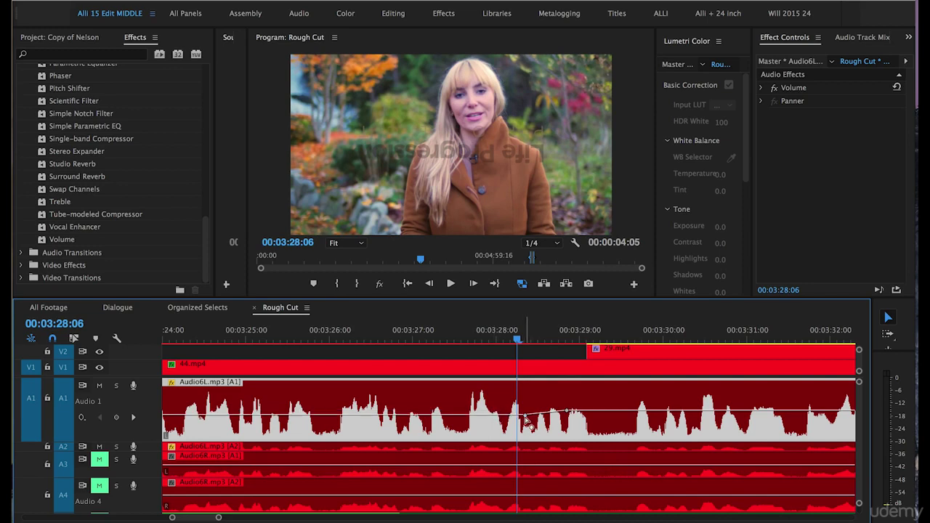
pyautogui.click(525, 416)
pyautogui.press('Delete')
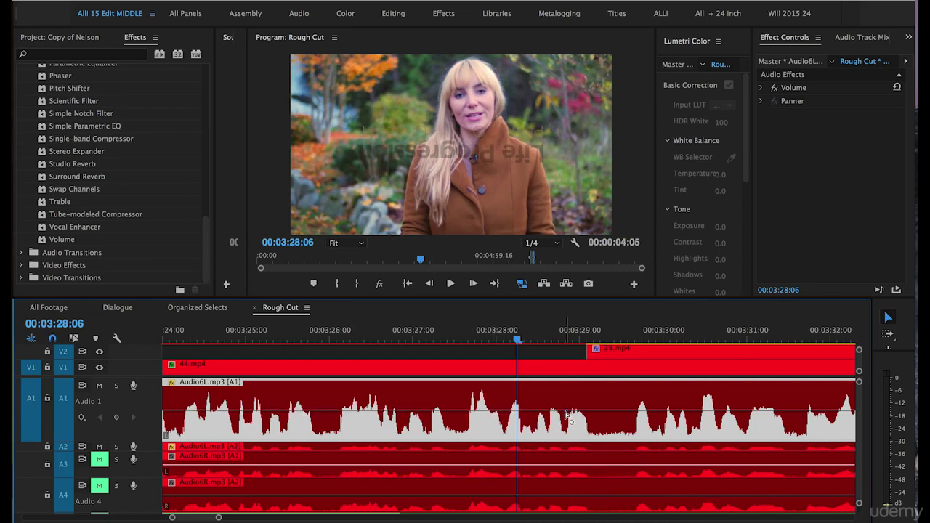
pyautogui.click(472, 356)
pyautogui.press('-')
pyautogui.press('-')
pyautogui.press('-')
pyautogui.press('-')
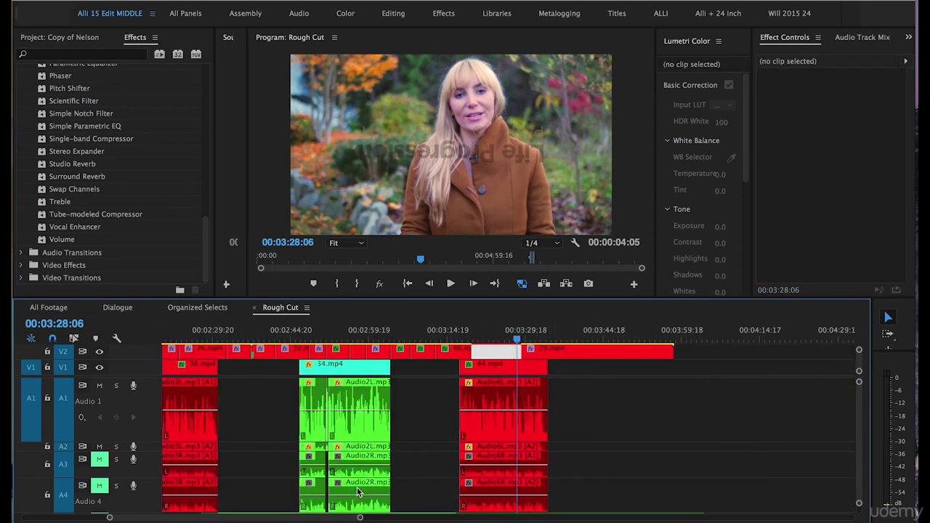